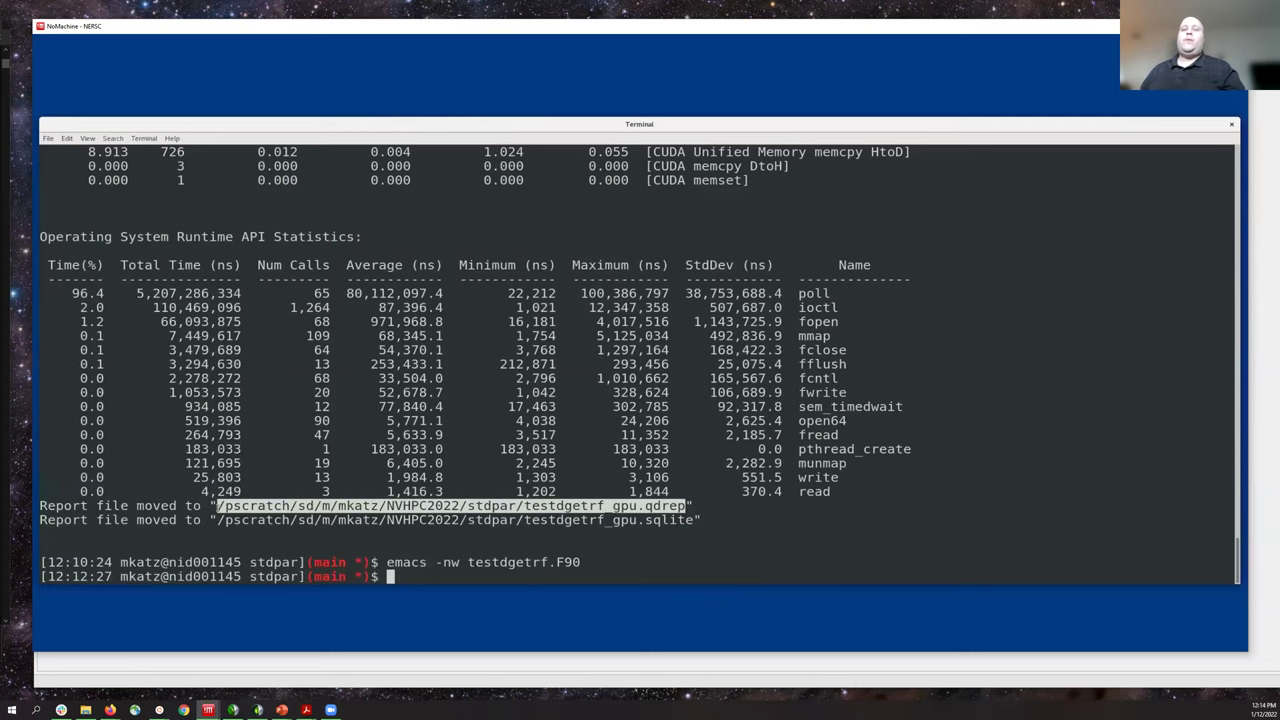
- Copy the path of the testdgetrf_gpu.qdrep report from the remote terminal and switch to the local Ubuntu 18.04 LTS terminal
right_click(229, 507)
click(242, 513)
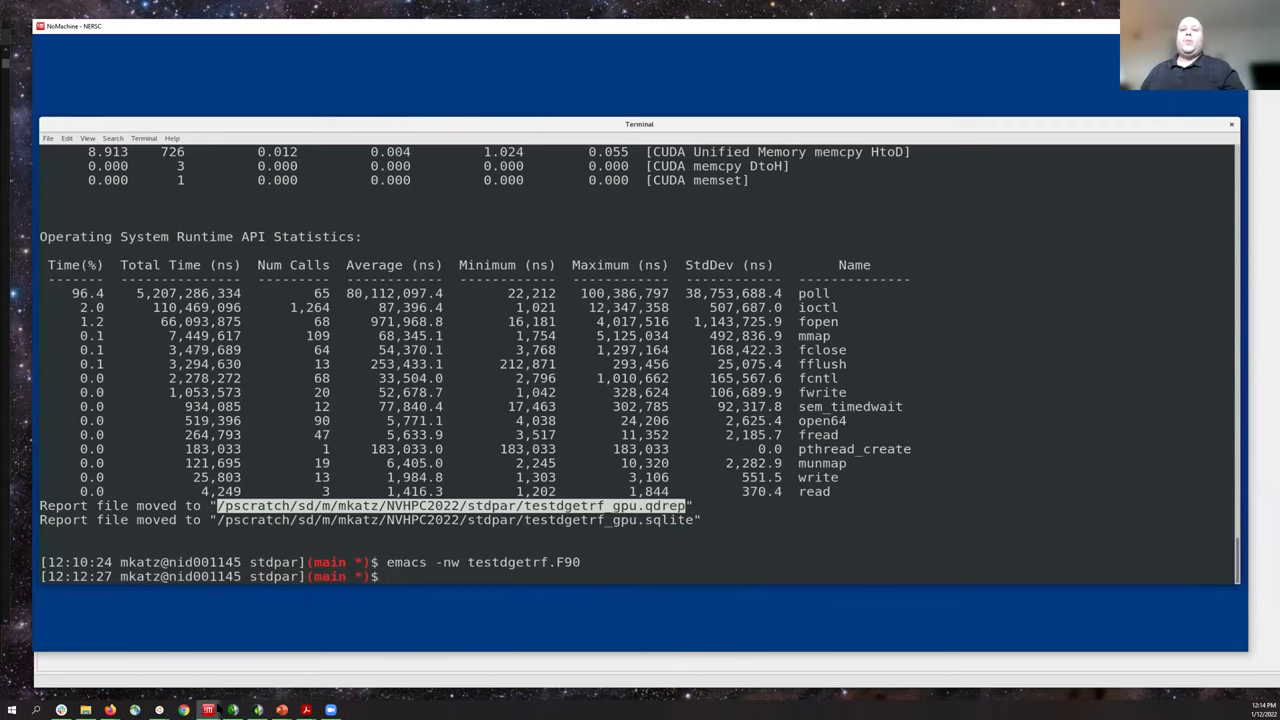
click(158, 709)
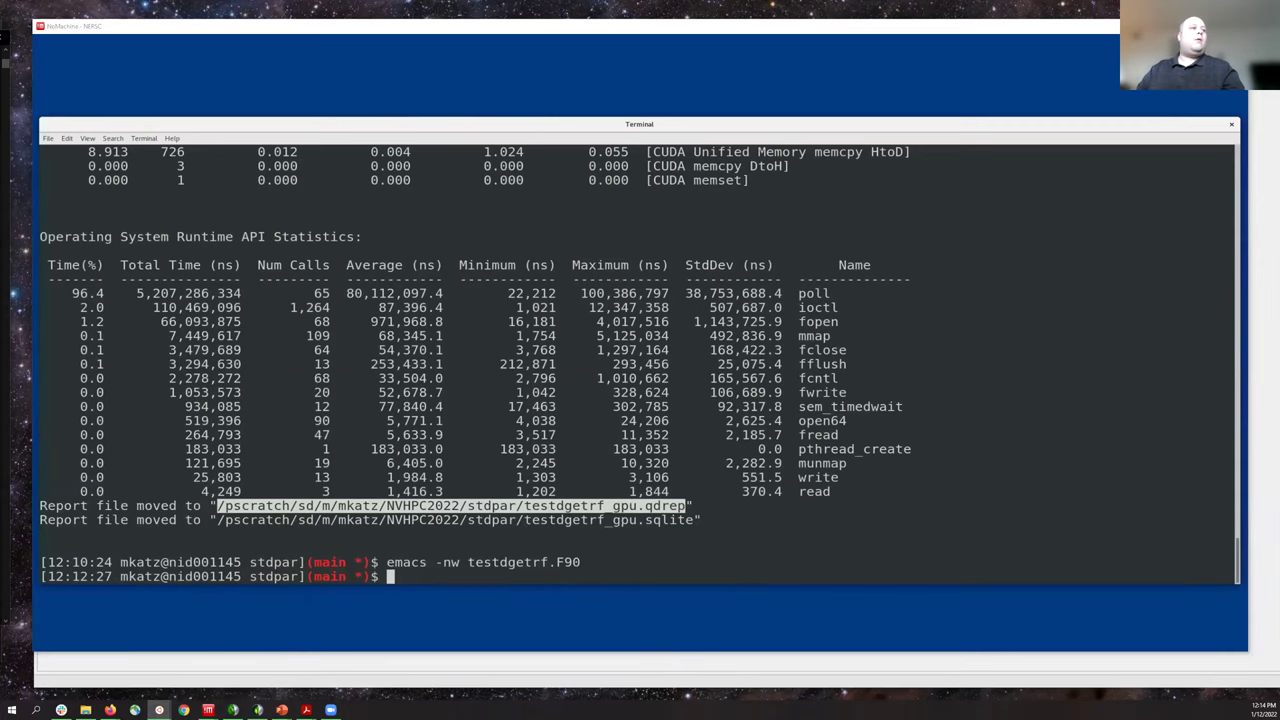
key(alt+Tab)
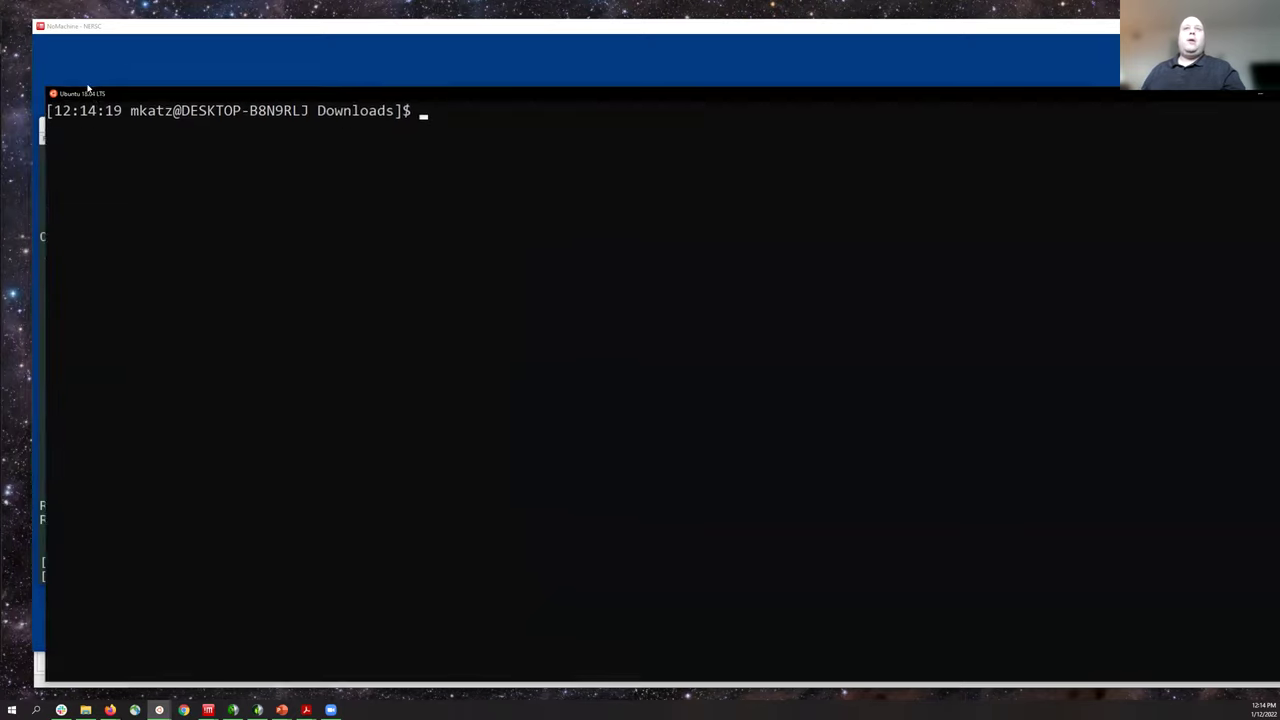
drag(81, 64, 115, 59)
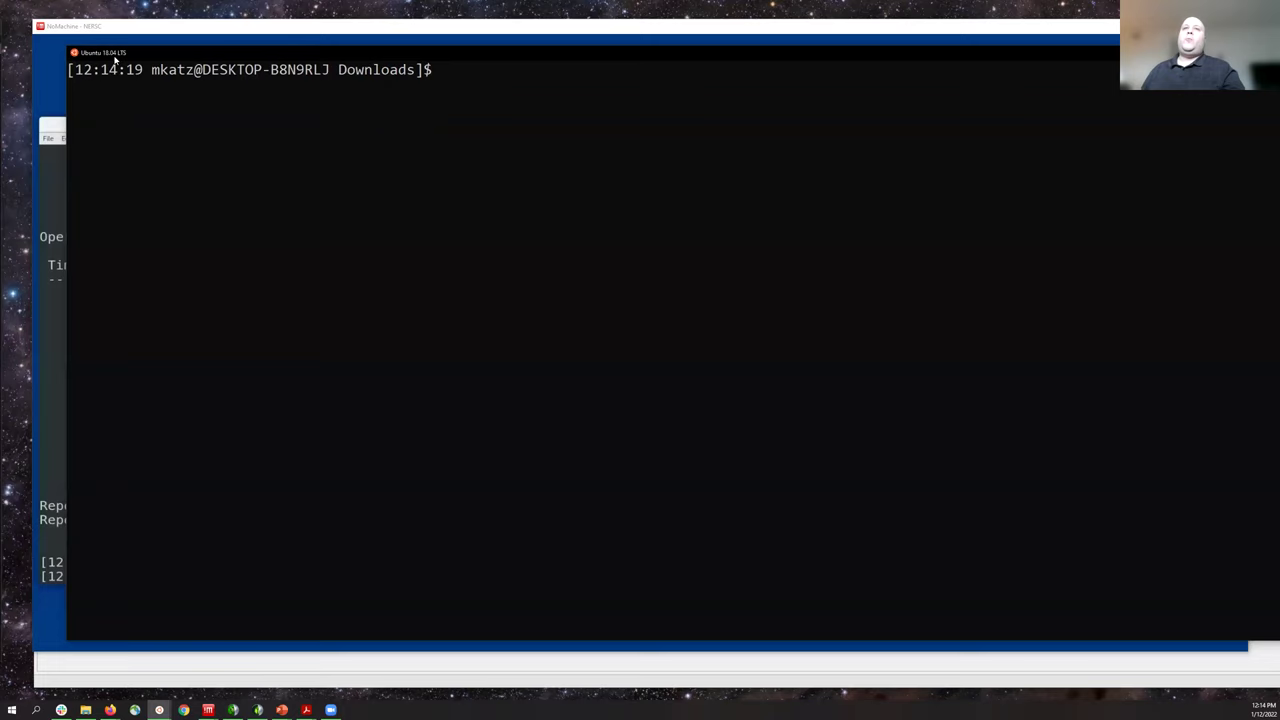
- Download testdgetrf_gpu.qdrep from perlmutter into the current local directory with scp, using the copied report path
text(scp perlmutter:)
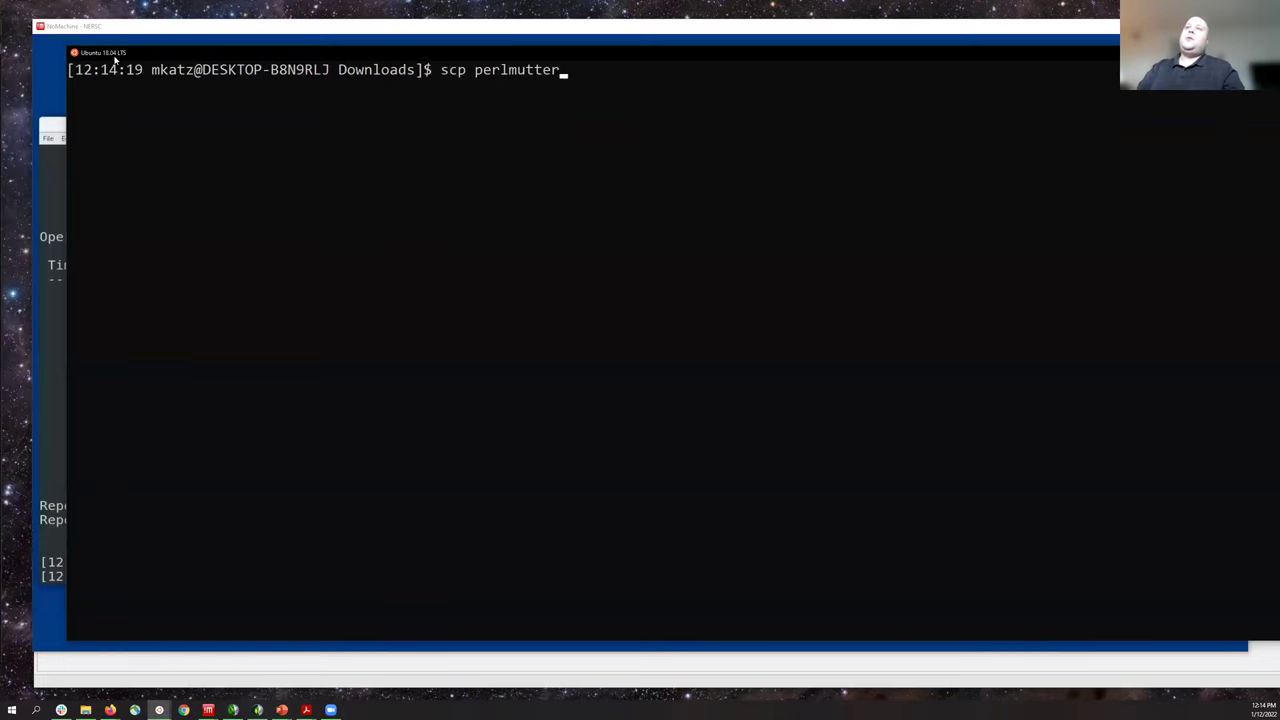
right_click(218, 208)
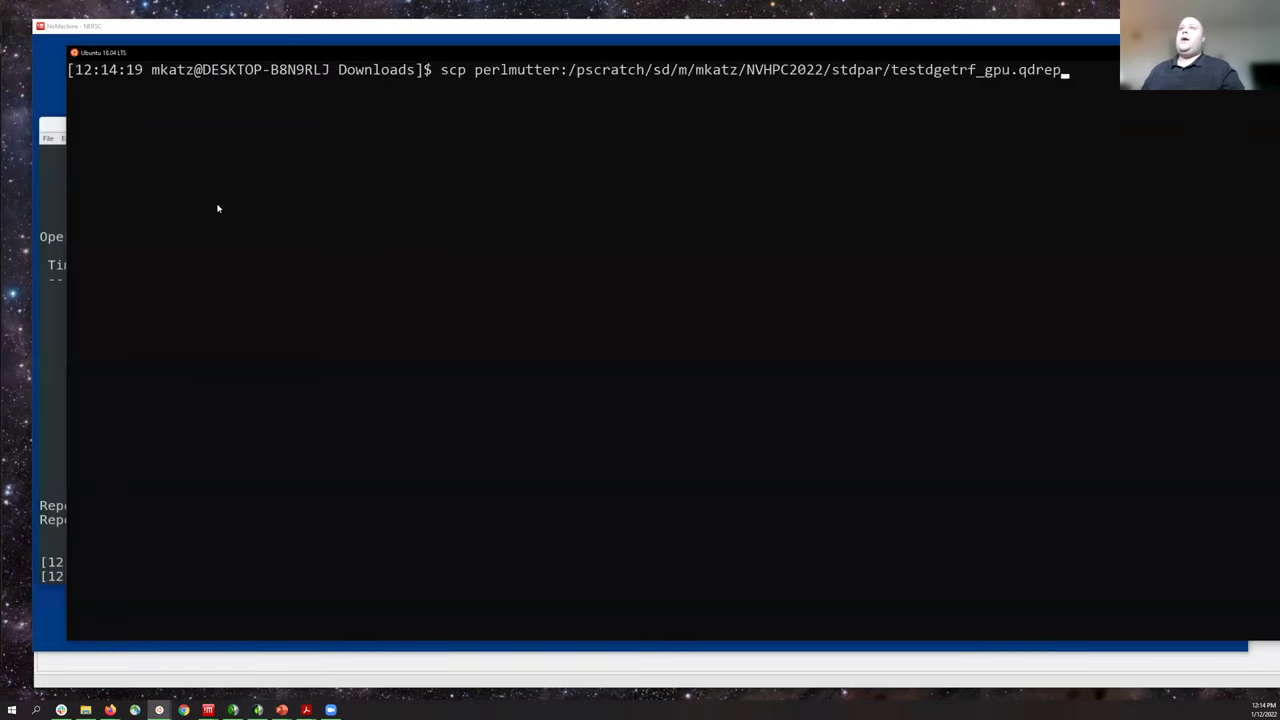
double_click(380, 52)
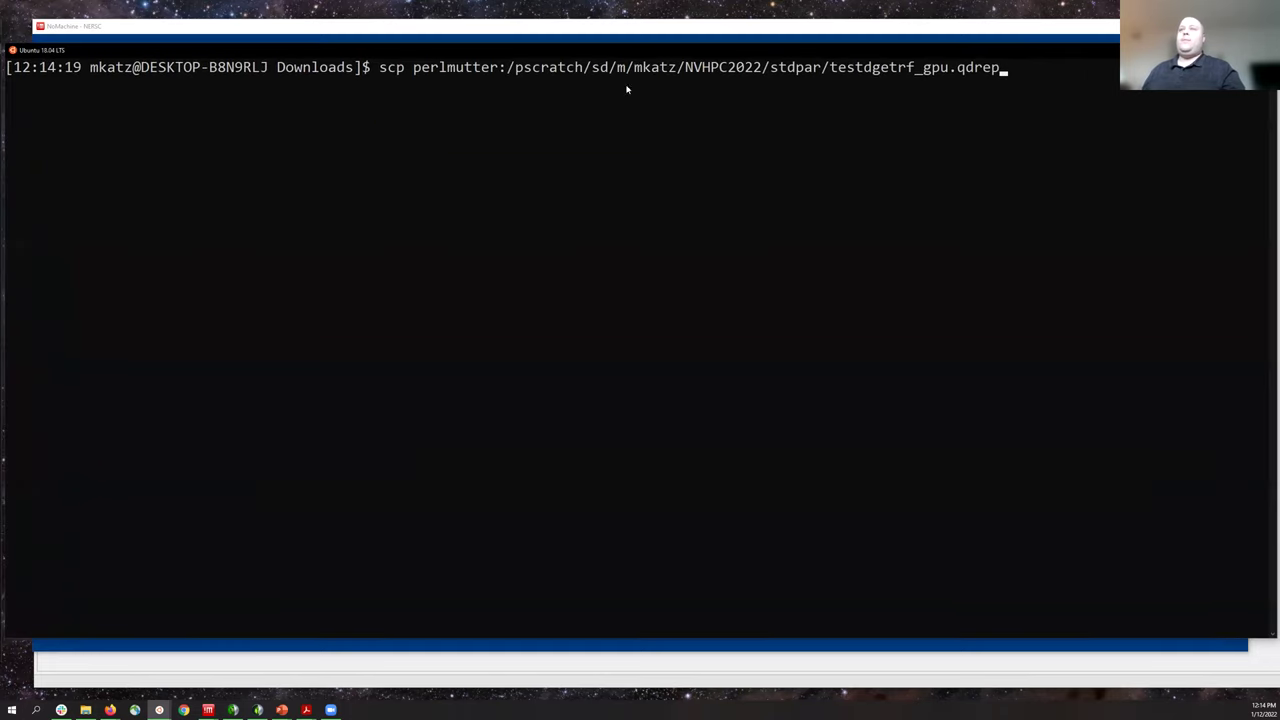
text(.)
key(Return)
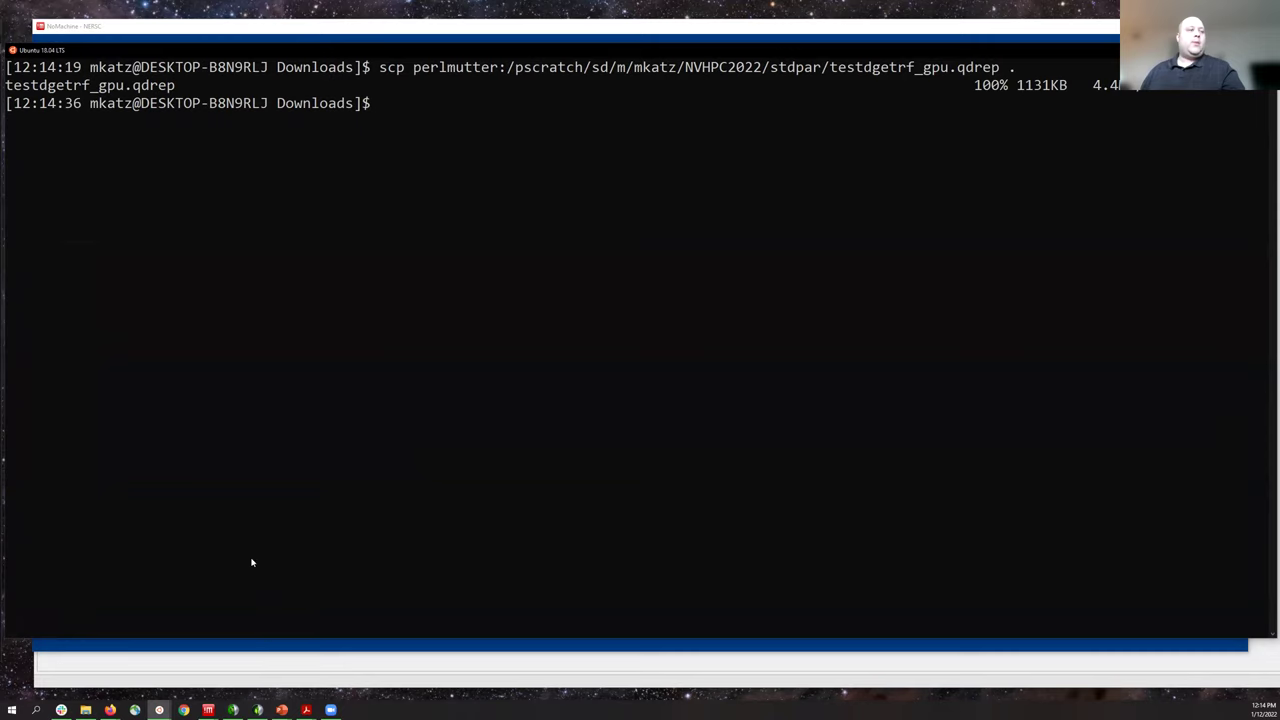
- Switch to the NoMachine terminal and page through README.md with more, examining the -stdpar -cuda build flags and the nsys profile instructions
click(222, 27)
text(more README.md)
key(Return)
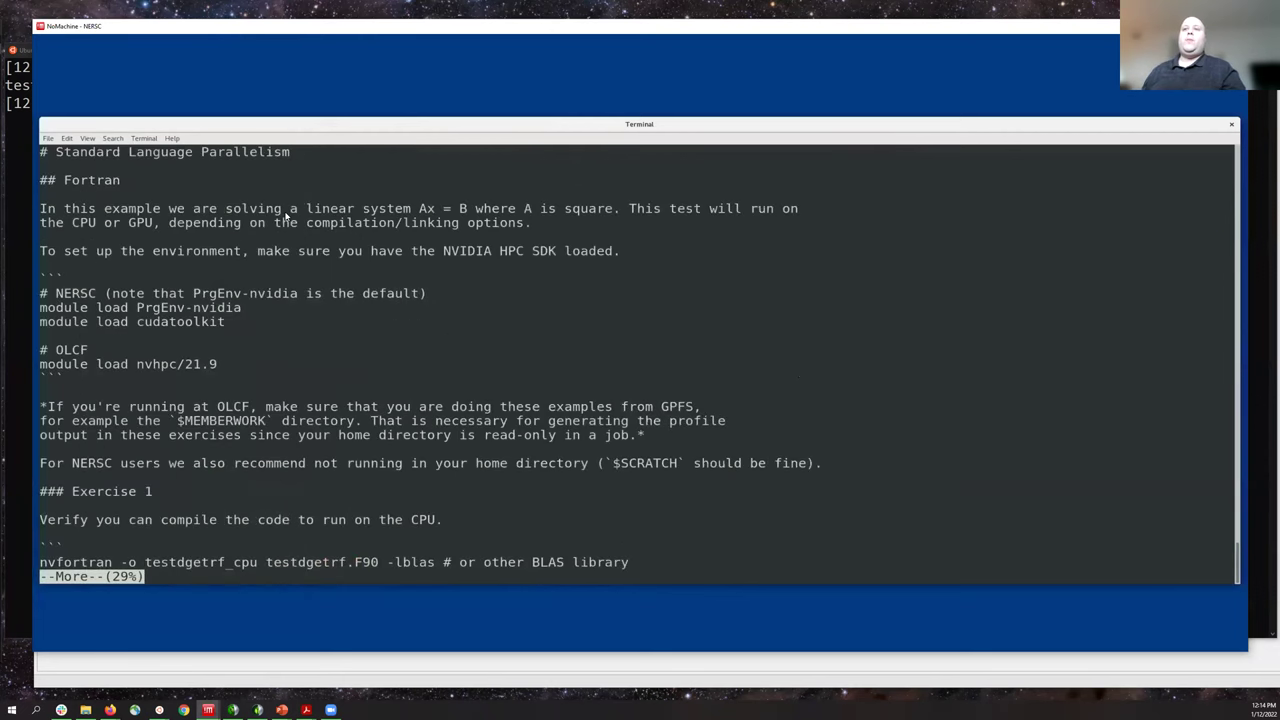
key(space)
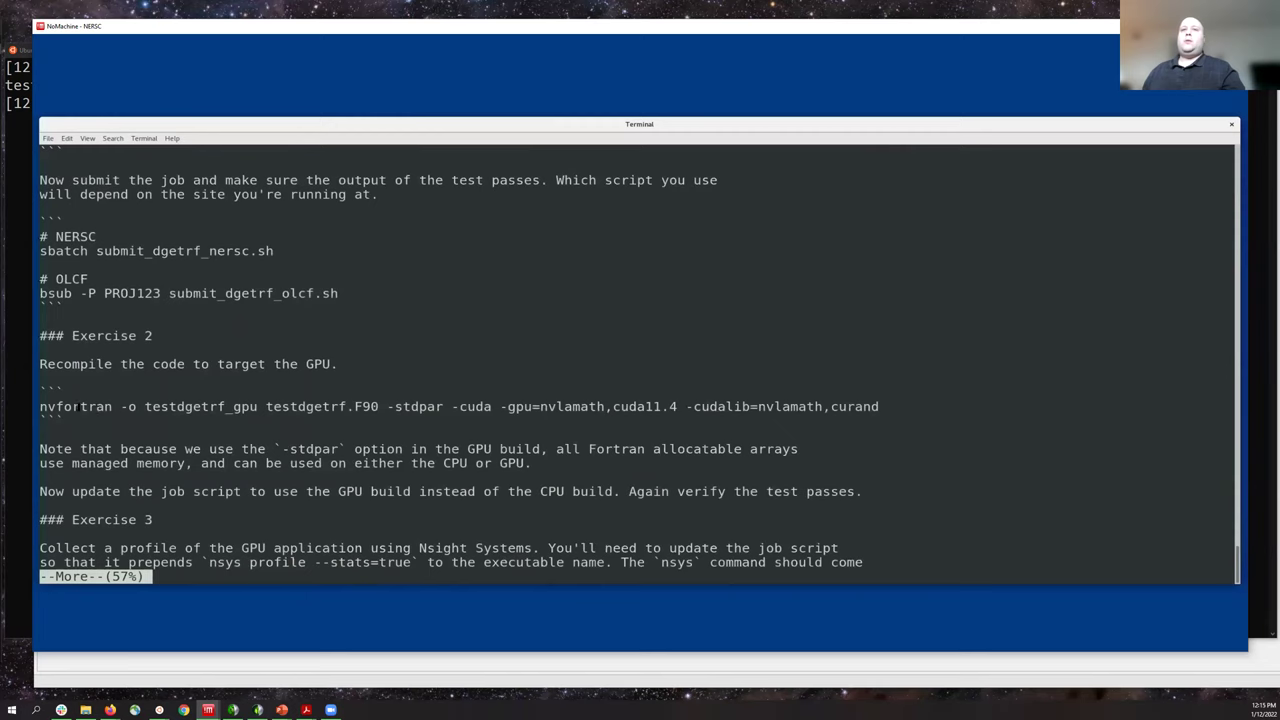
drag(386, 406, 491, 405)
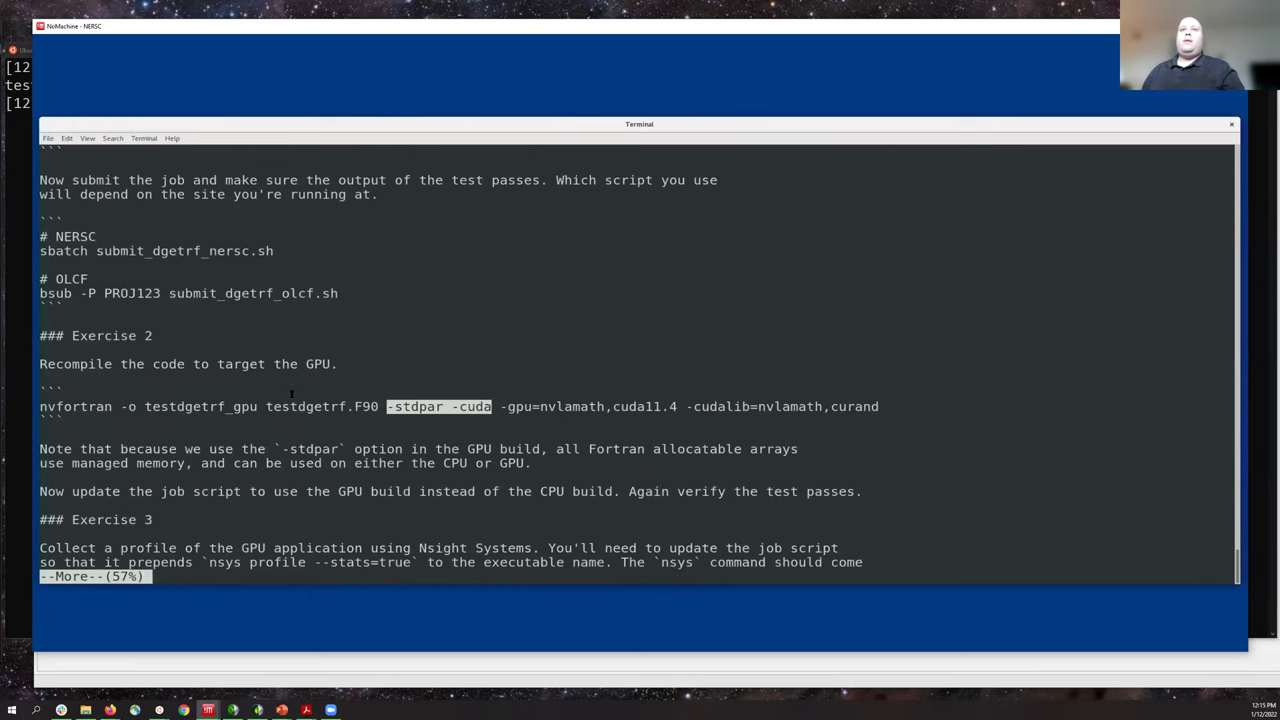
key(space)
scroll(232, 333, up, 4)
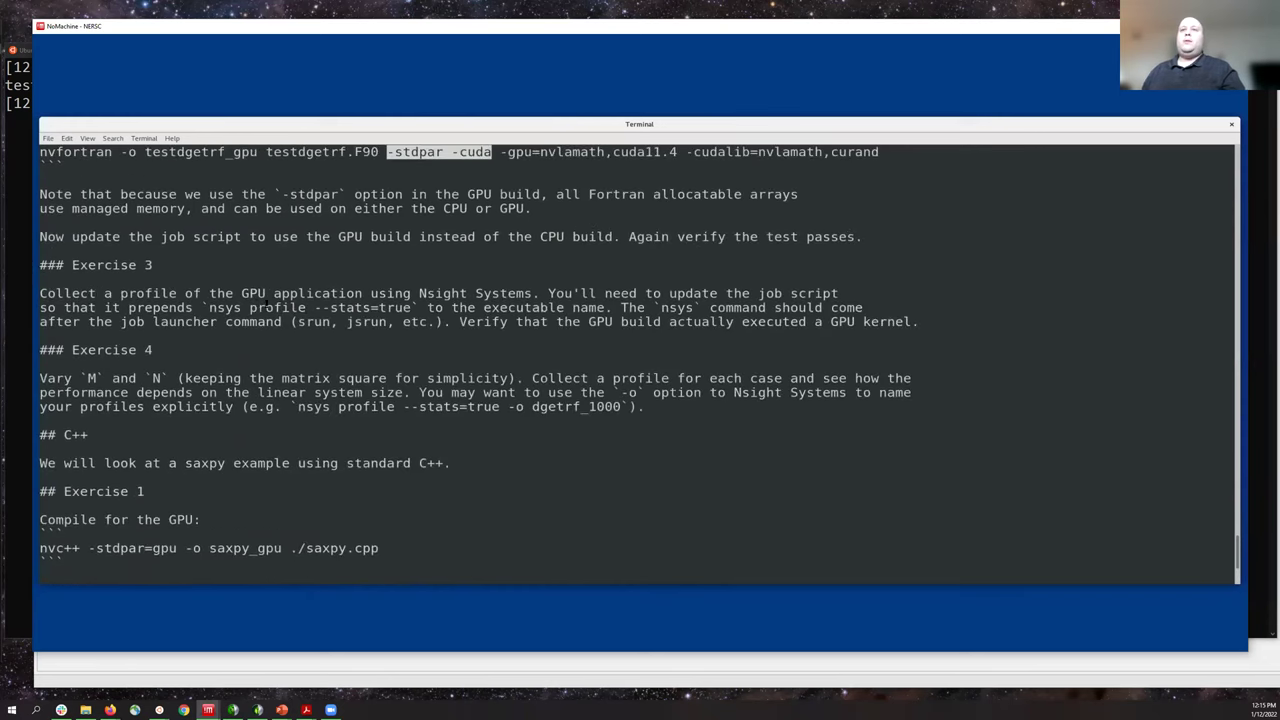
drag(208, 310, 306, 310)
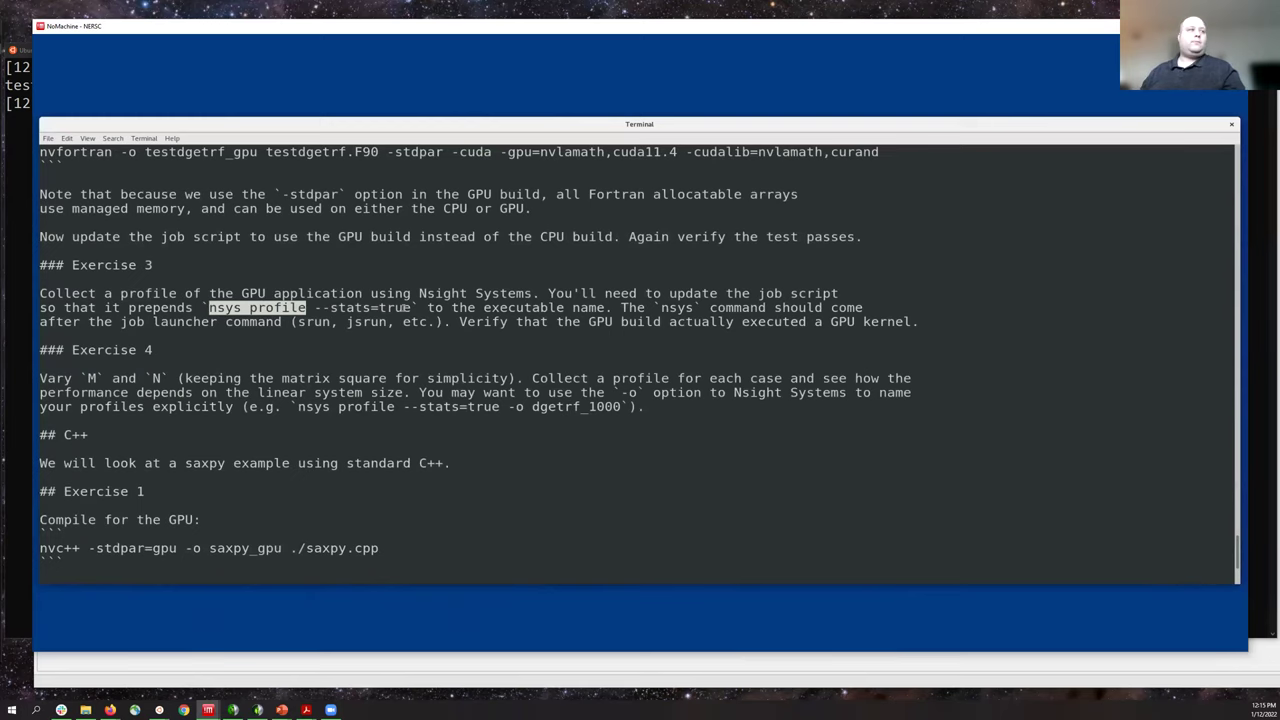
click(406, 309)
scroll(407, 348, down, 4)
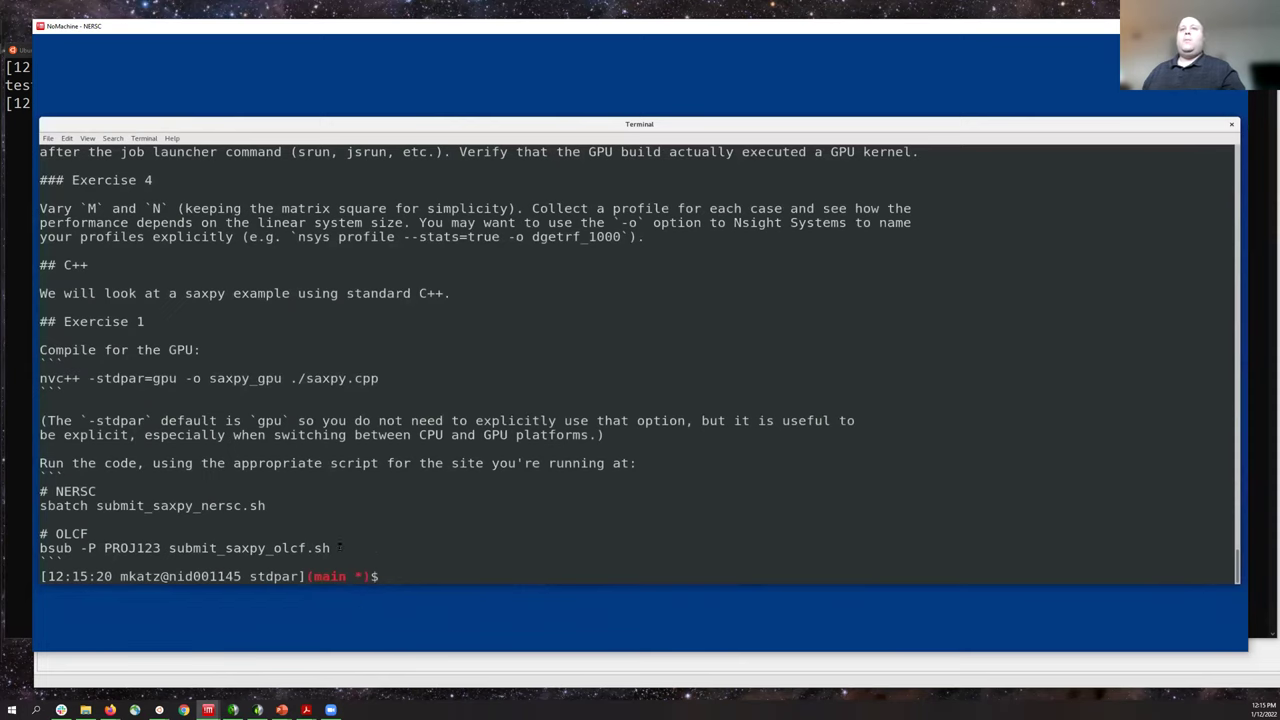
- Switch to NVIDIA Nsight Systems and open the downloaded testdgetrf_gpu report from the Downloads folder
mouse_move(258, 709)
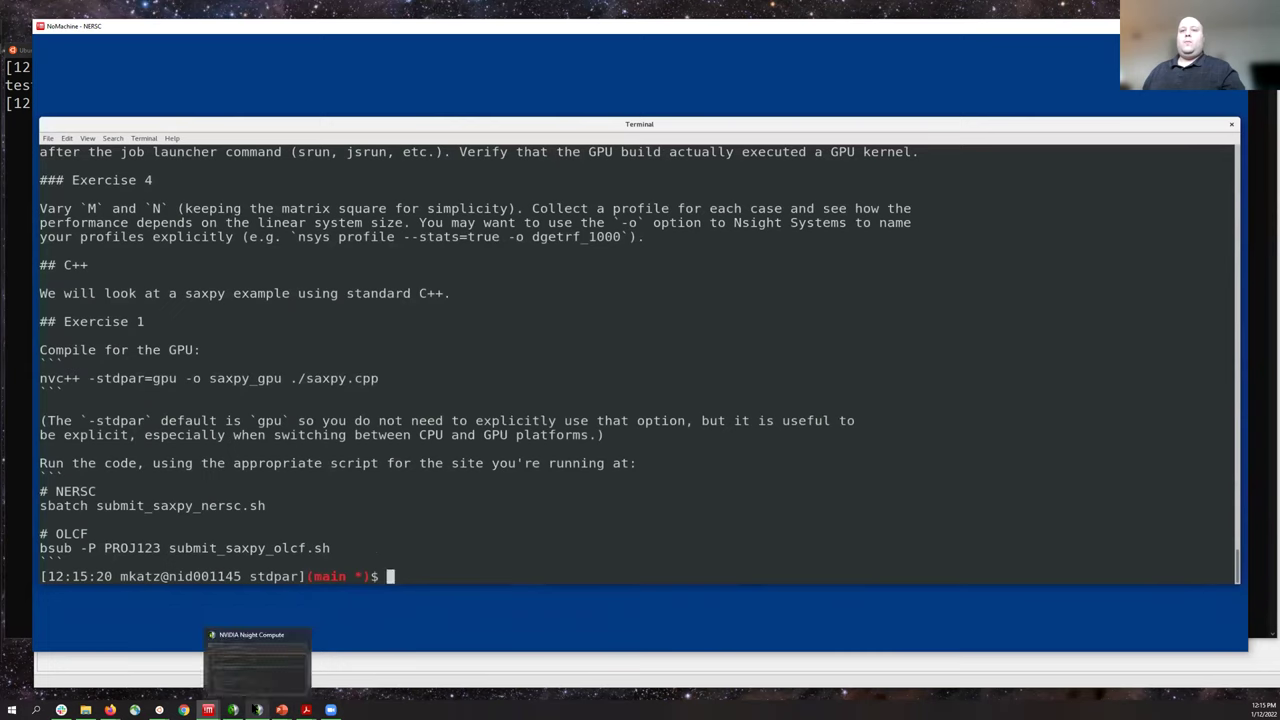
mouse_move(169, 707)
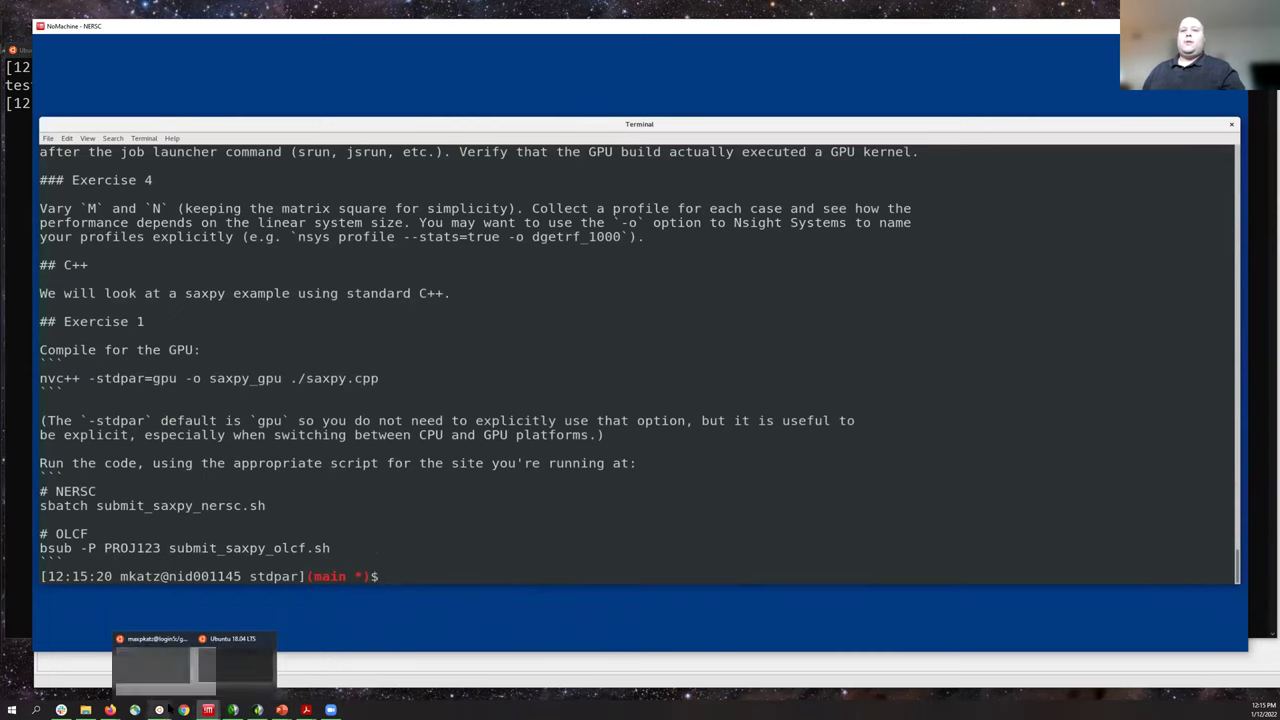
click(236, 662)
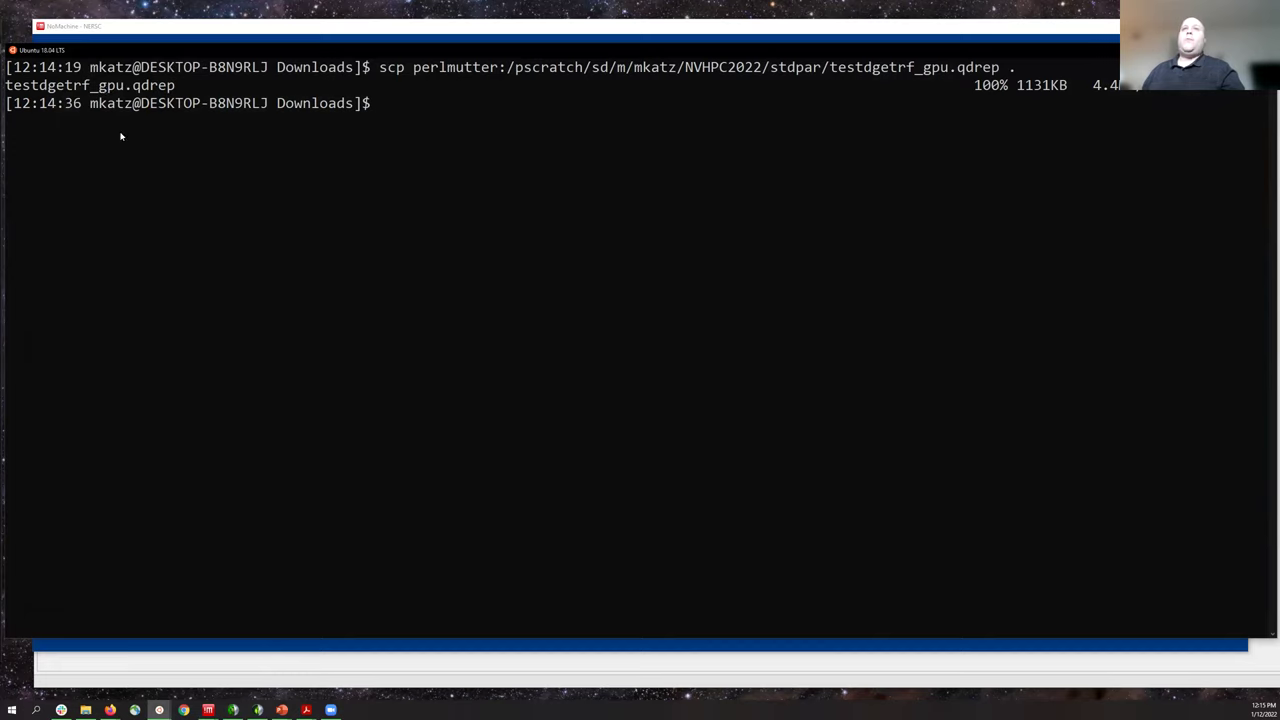
click(233, 710)
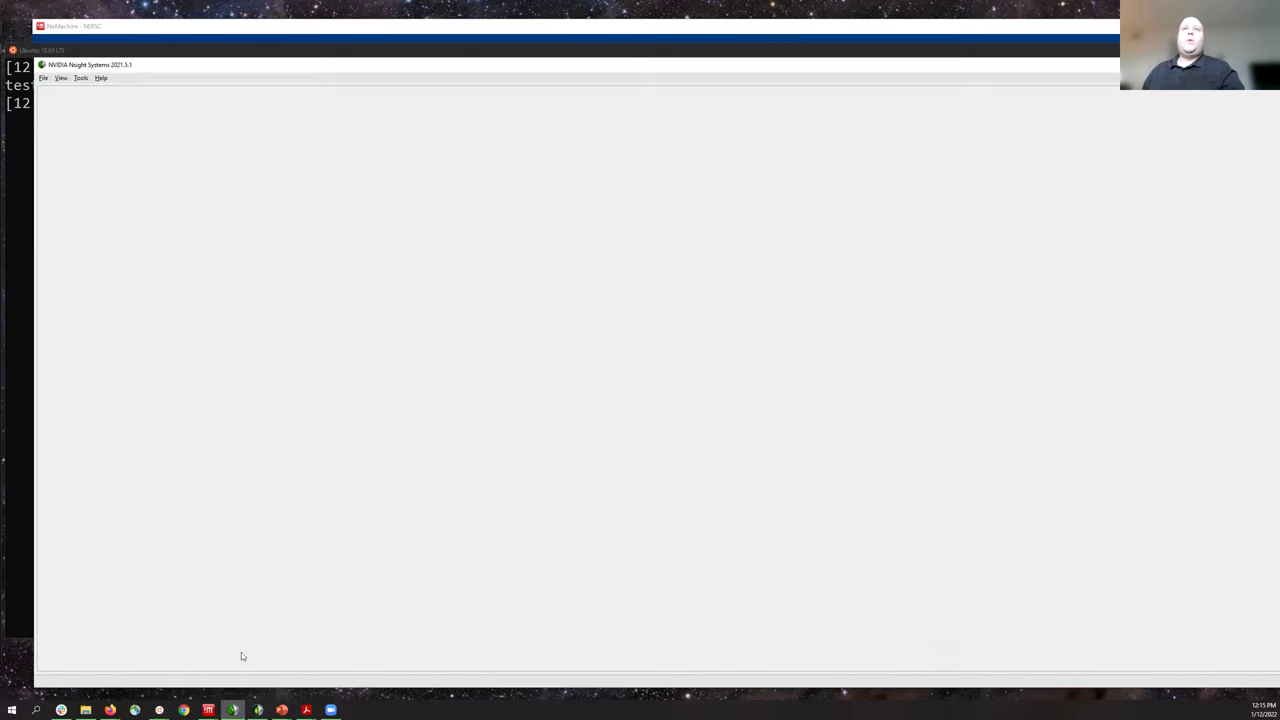
drag(142, 71, 128, 65)
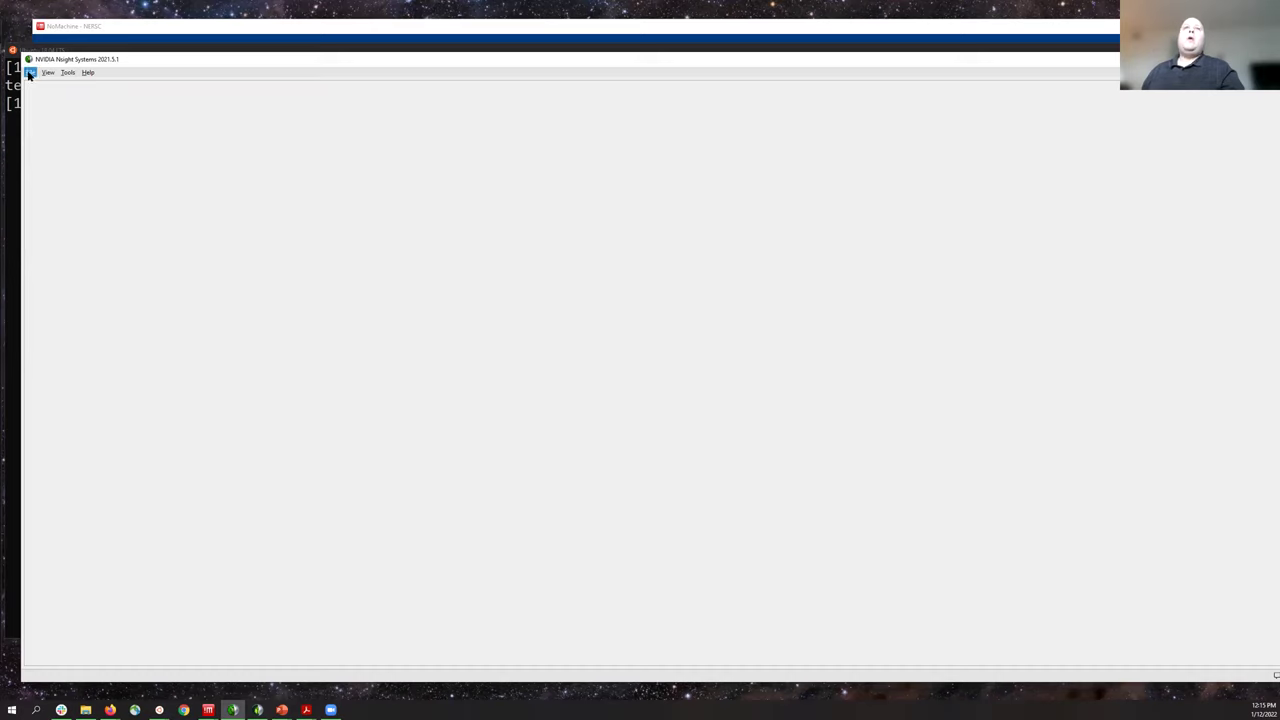
click(31, 74)
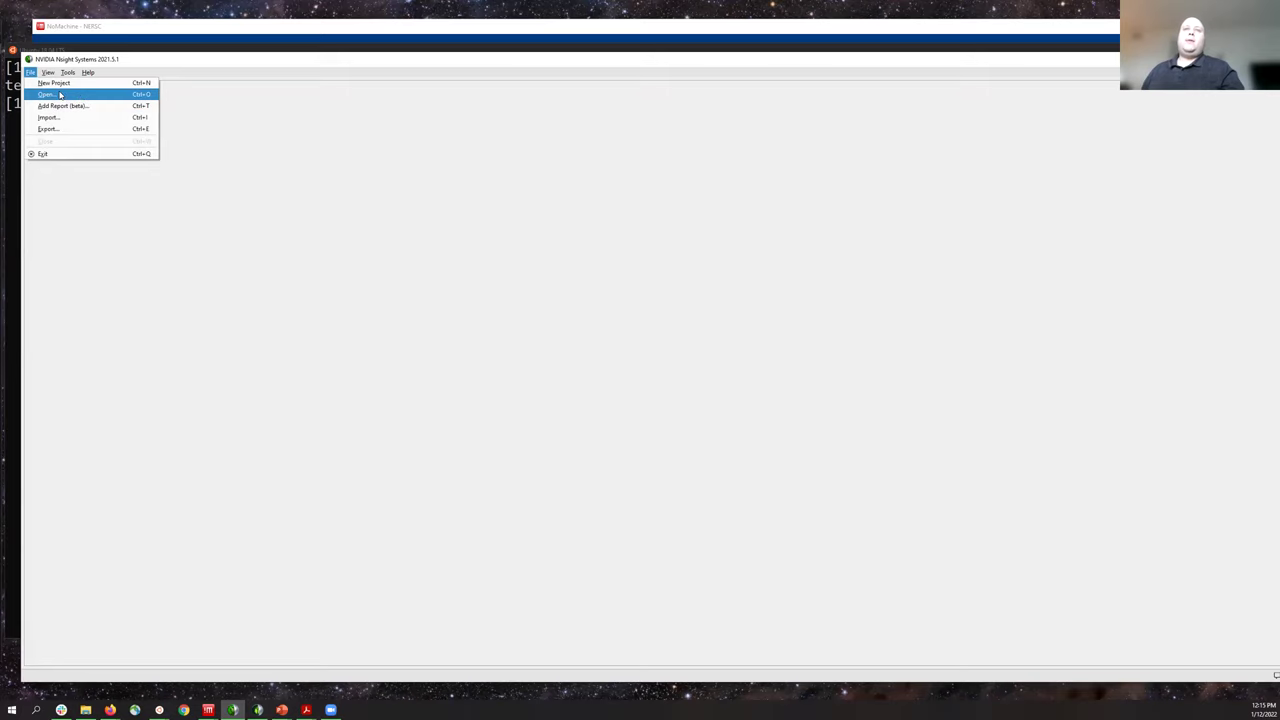
click(60, 94)
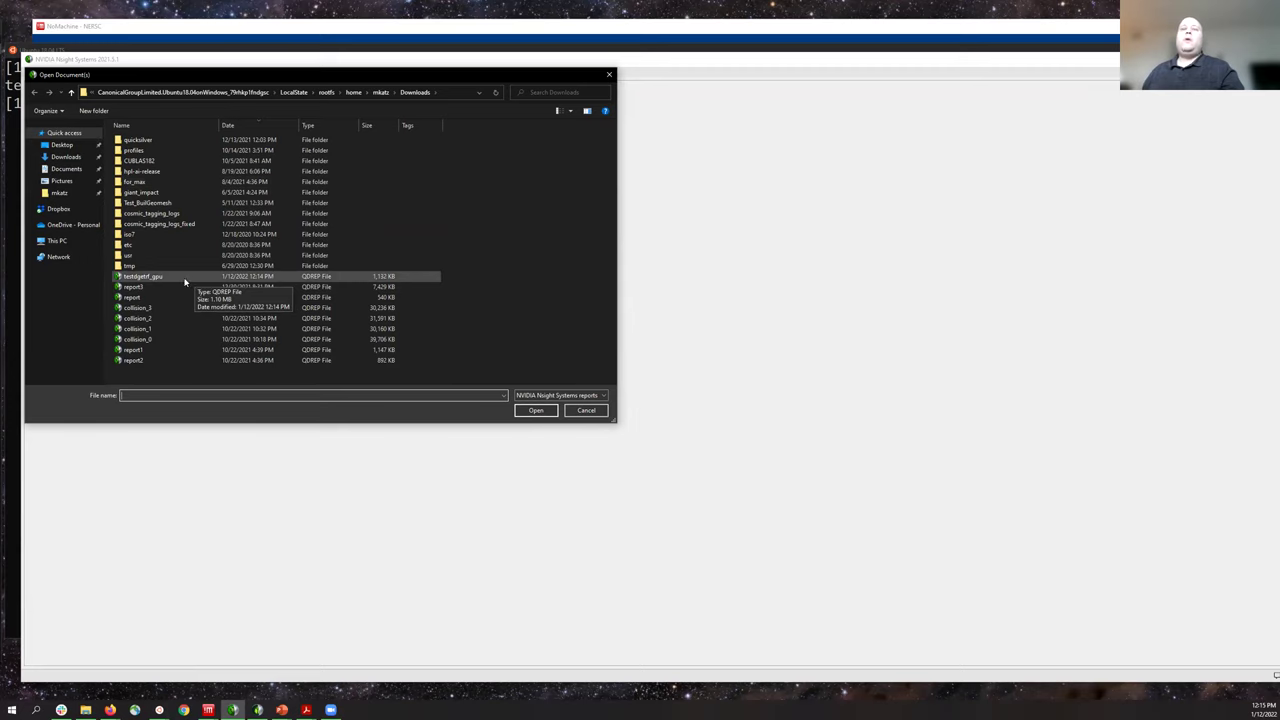
click(148, 281)
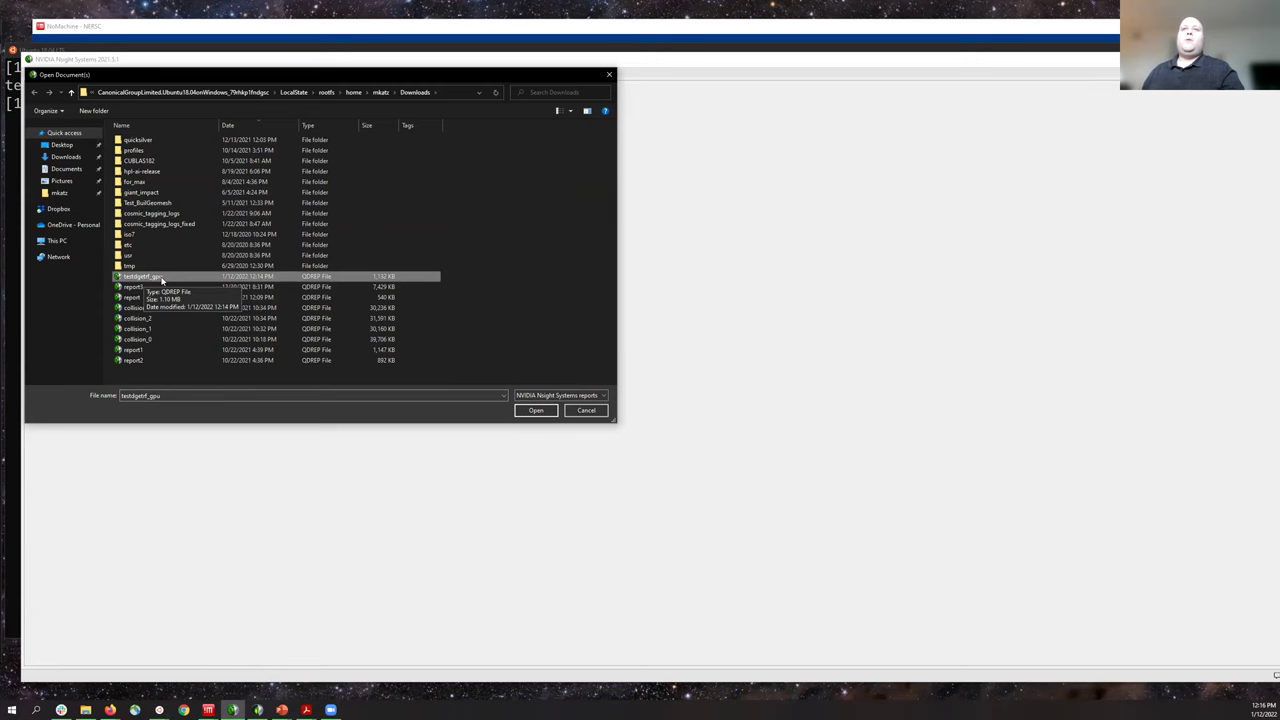
click(545, 411)
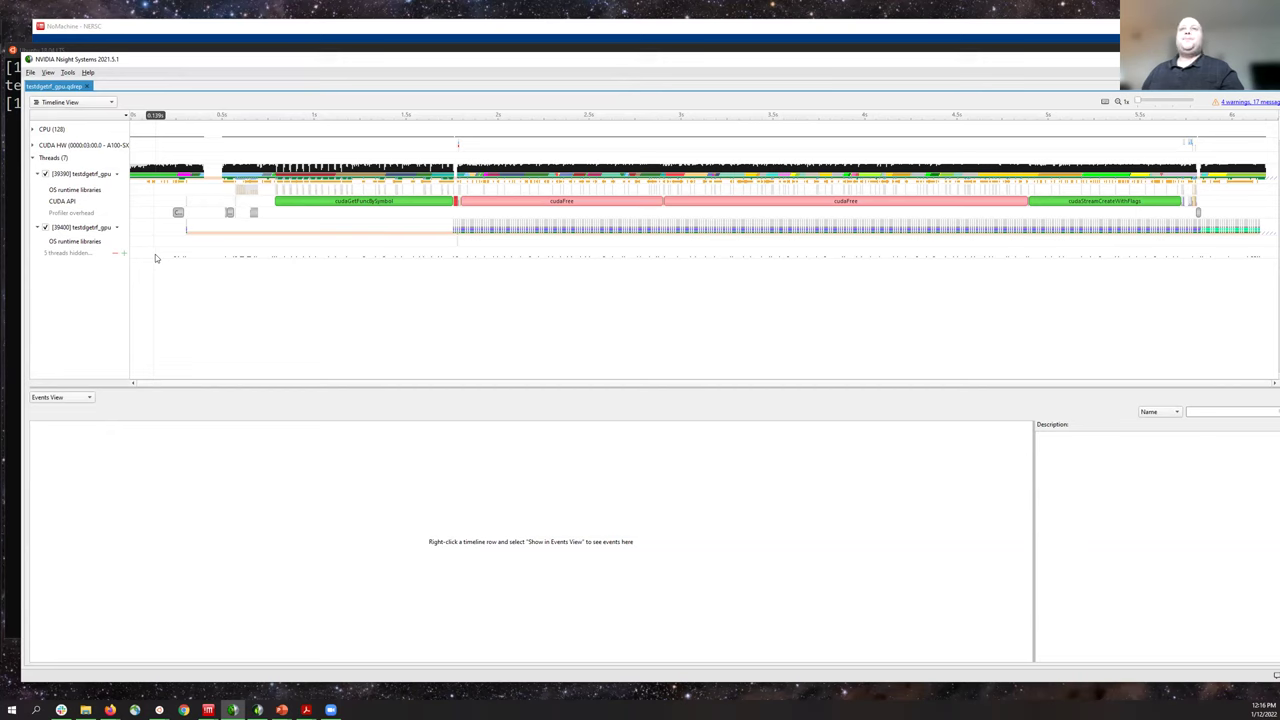
- Expand the CPU and CUDA HW rows in the report's timeline to show their individual activity
click(53, 148)
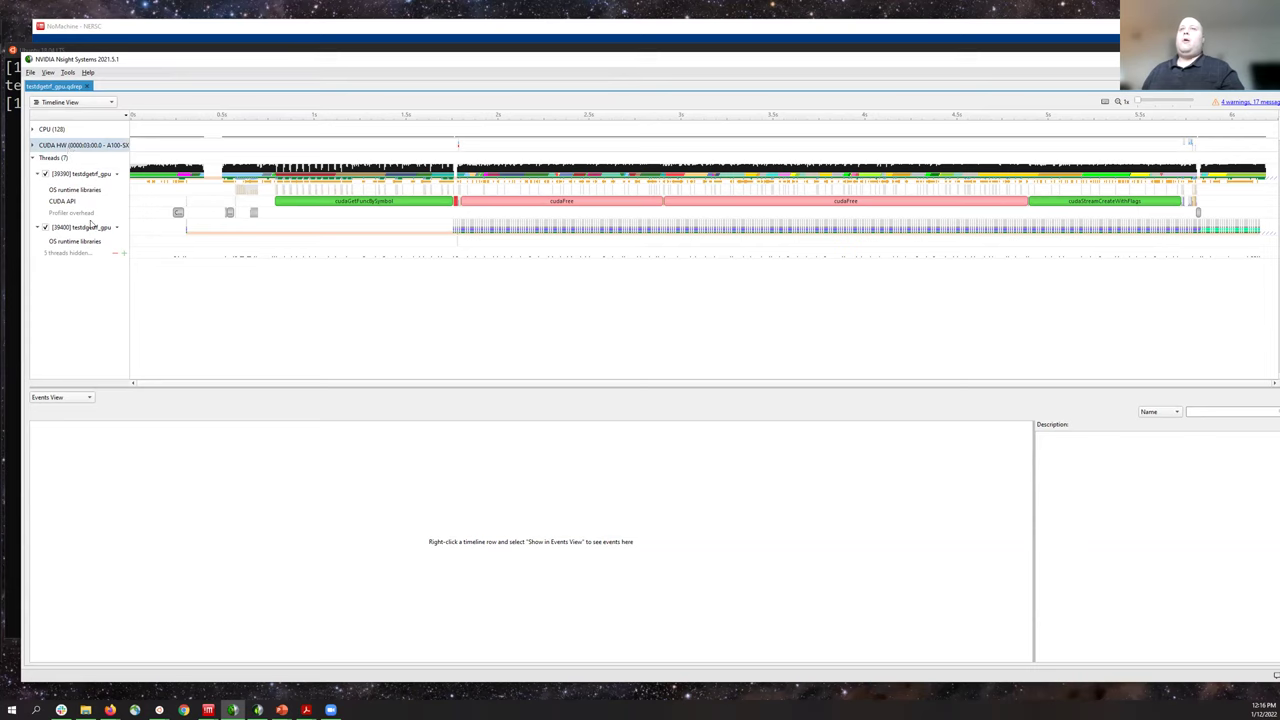
click(112, 213)
click(110, 201)
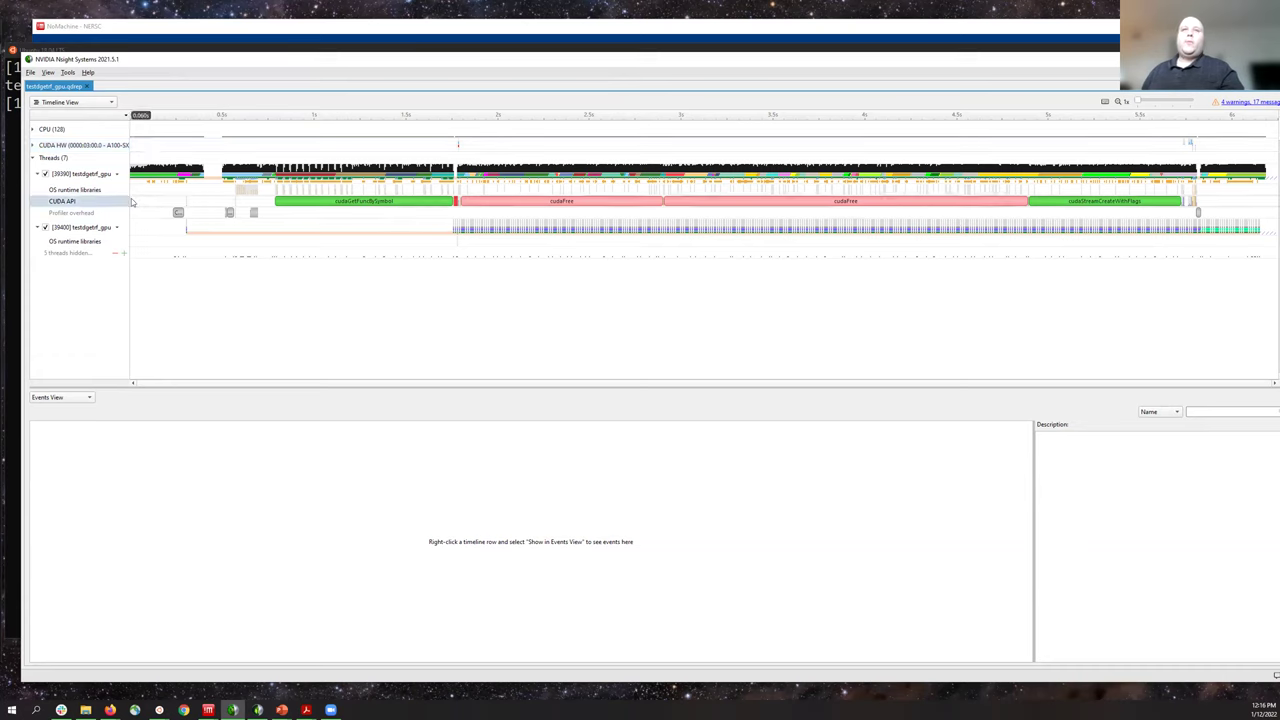
click(33, 130)
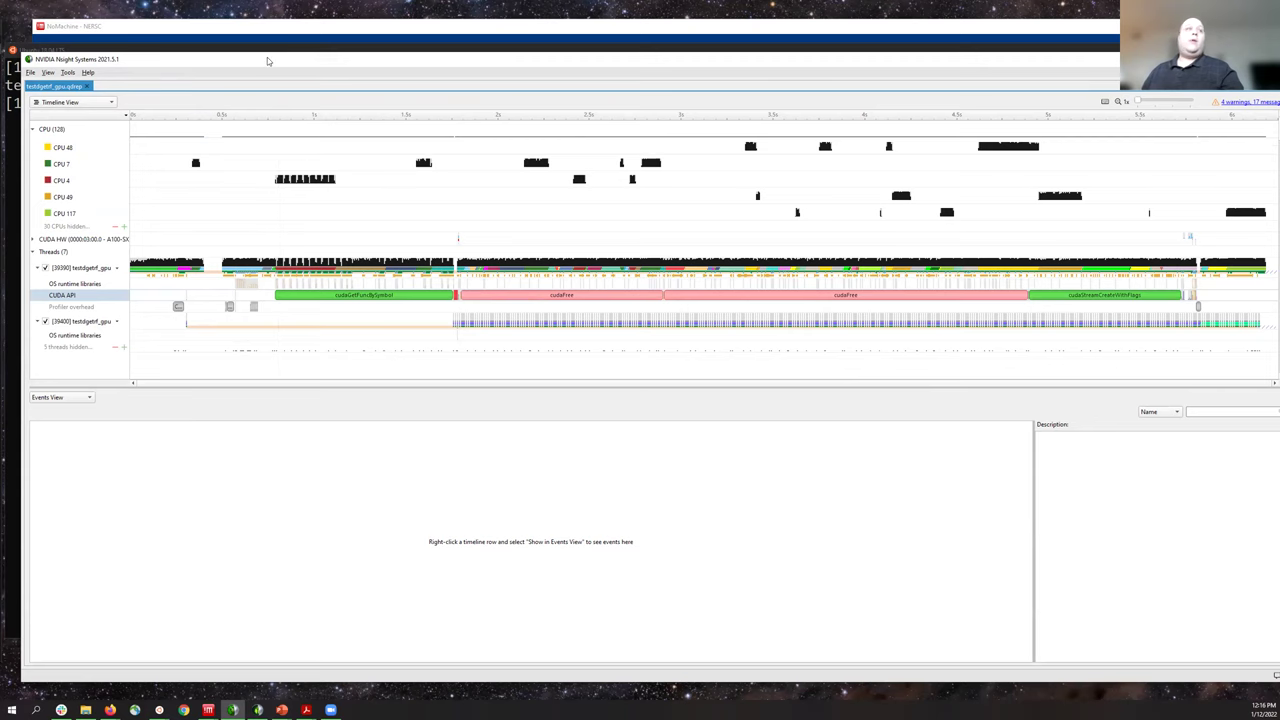
drag(267, 57, 255, 55)
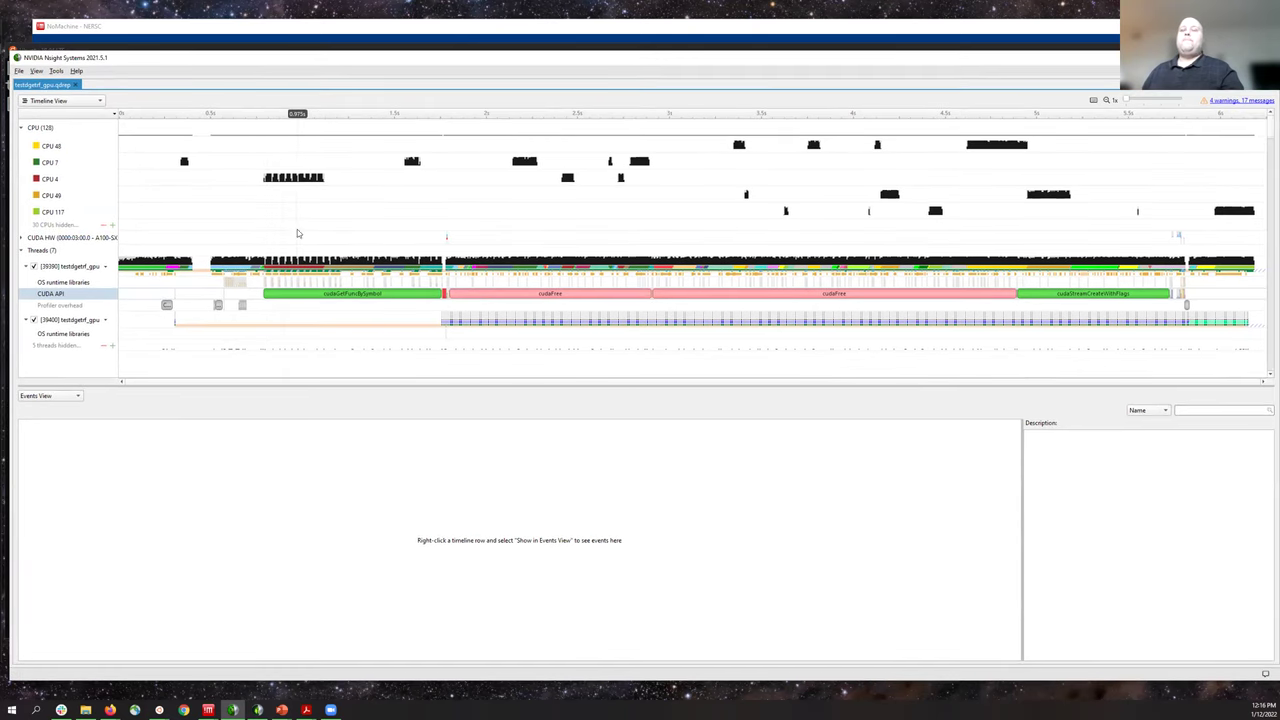
click(126, 245)
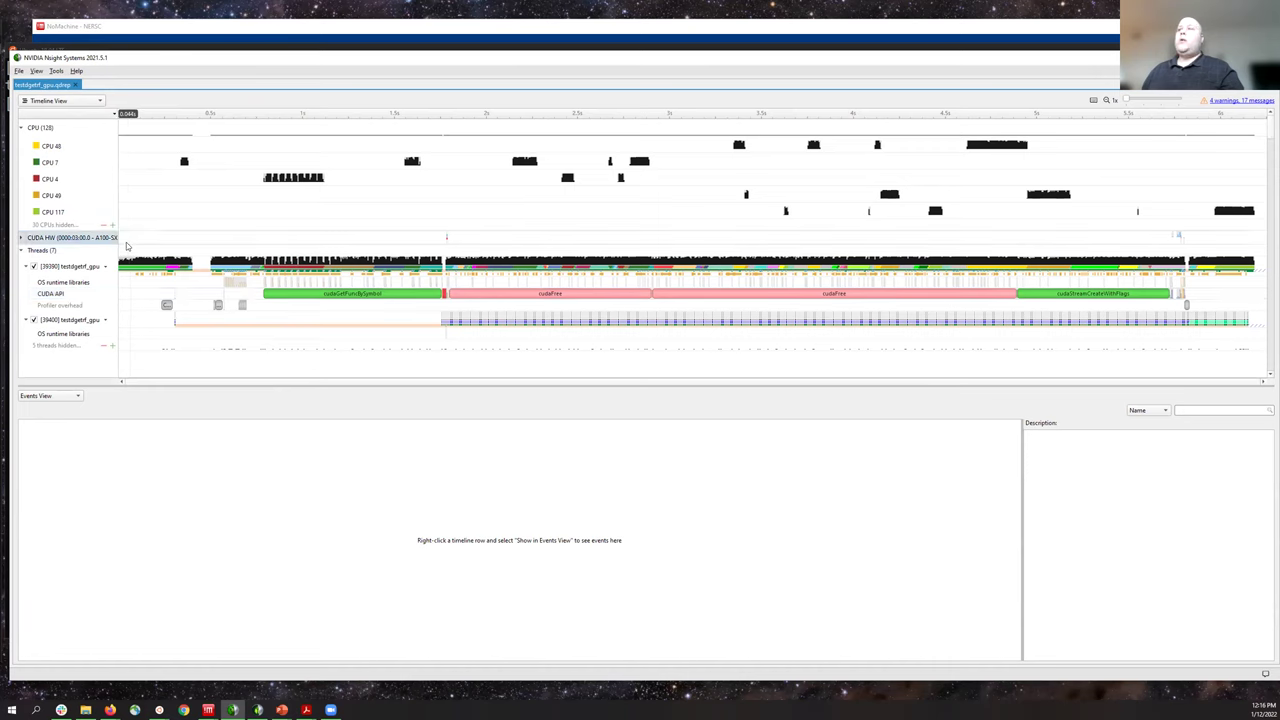
click(21, 238)
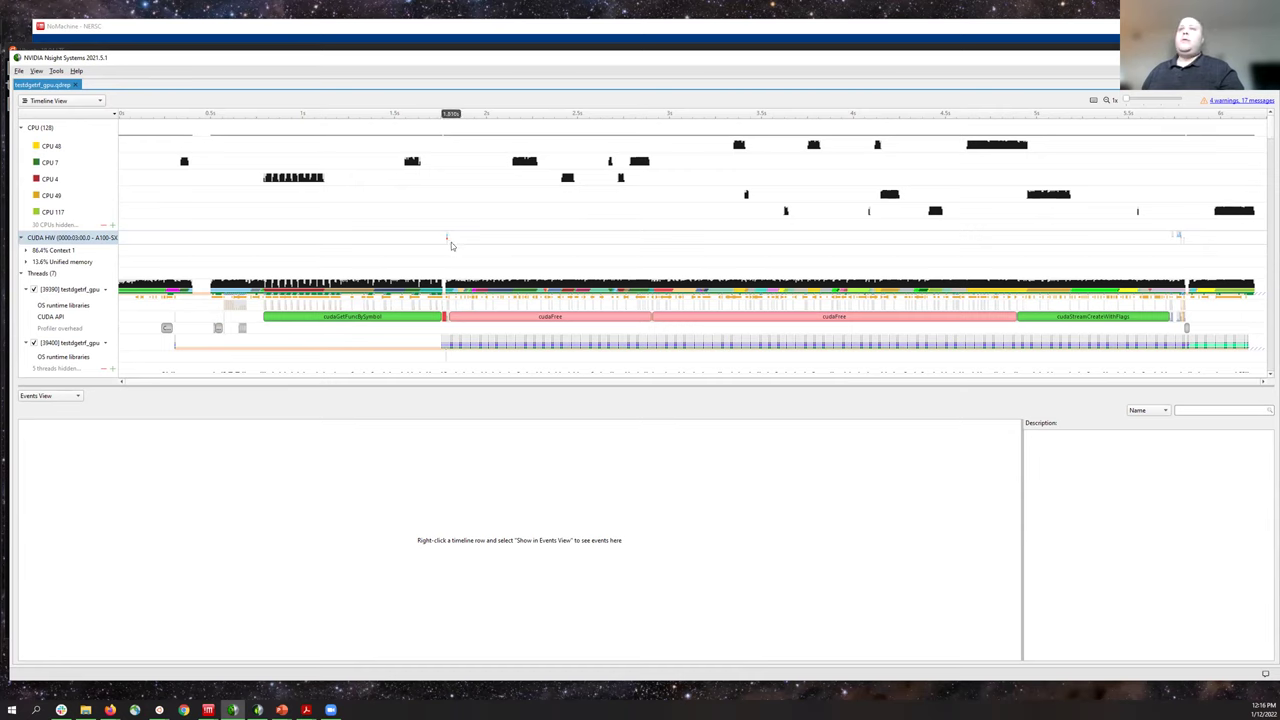
- Examine the CUDA HW activity marks near 1.8 s and near the end of the timeline
mouse_move(449, 246)
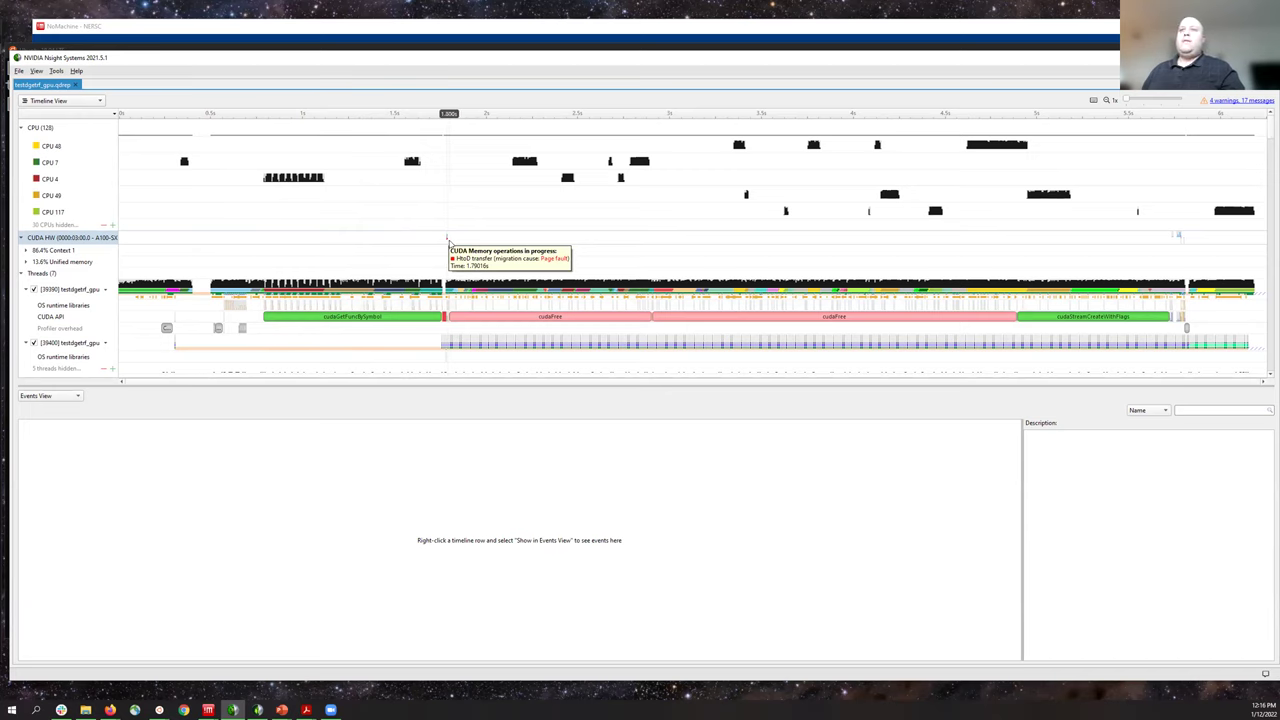
click(441, 263)
click(1175, 240)
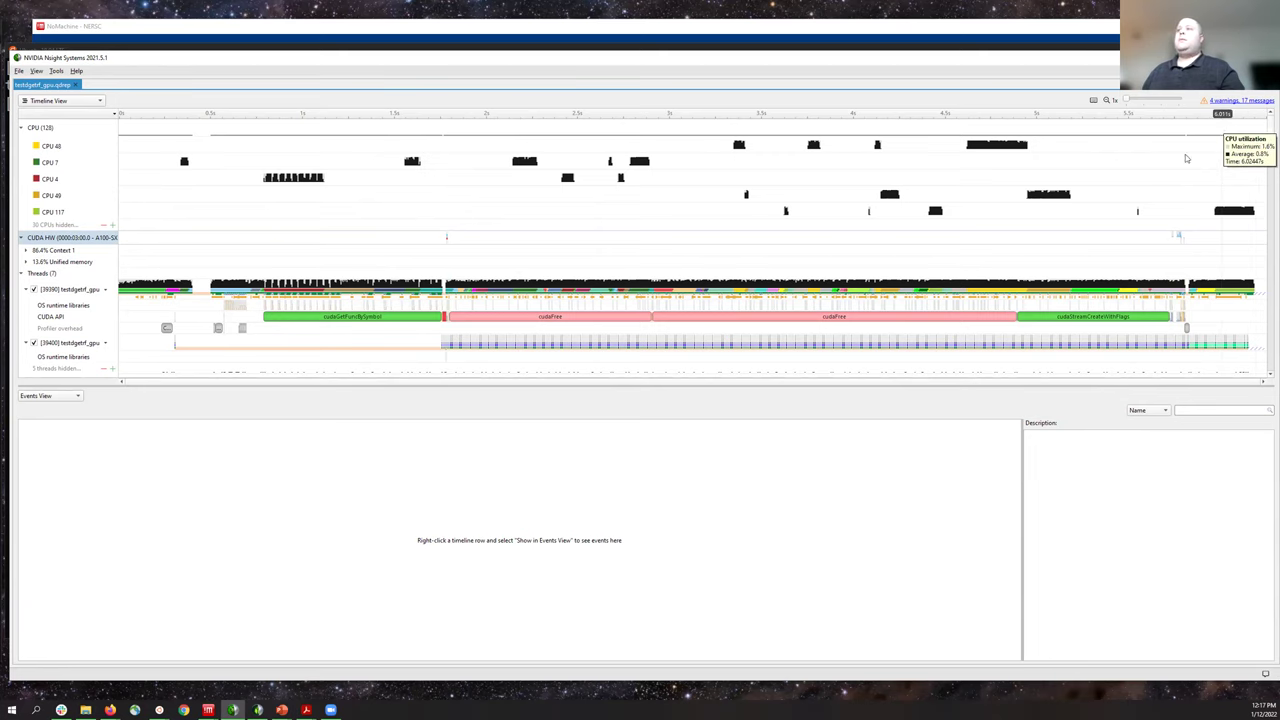
- Magnify the timeline around the CUDA HW activity near 1.79 s and expand the Kernels rows under Context 1
mouse_move(448, 244)
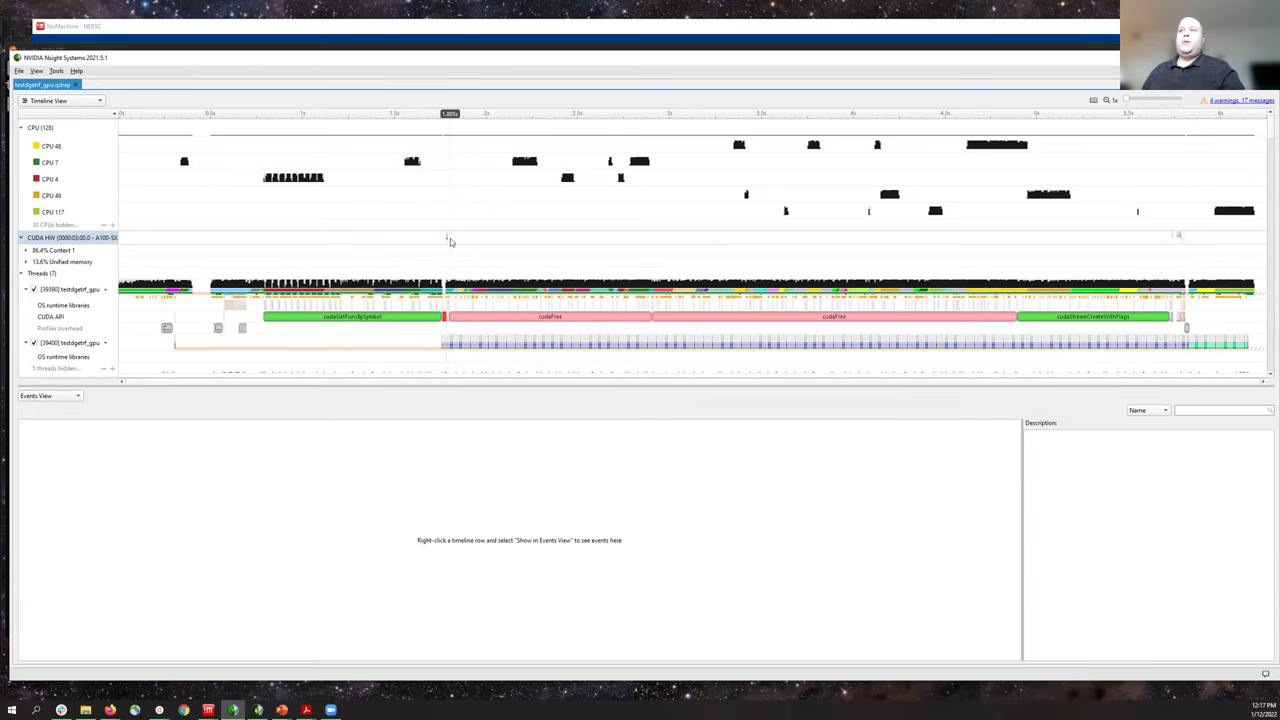
scroll(448, 237, up, 3)
scroll(448, 237, up, 5)
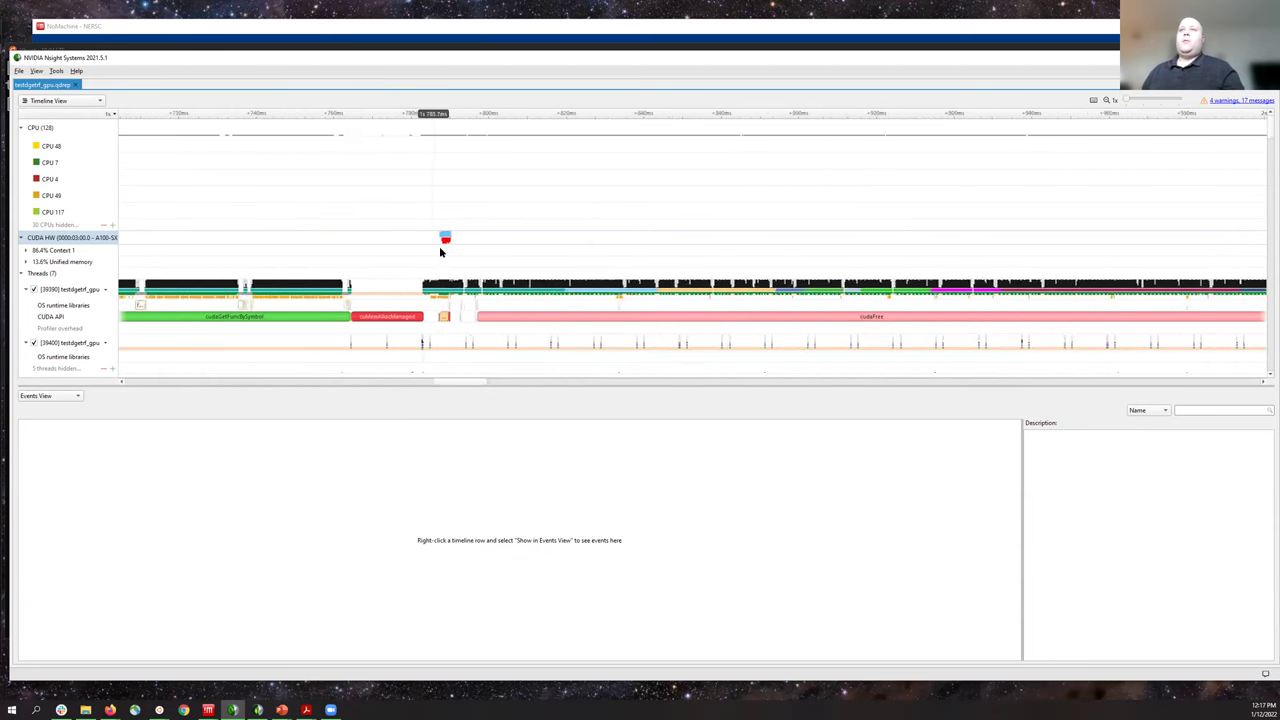
scroll(440, 252, up, 6)
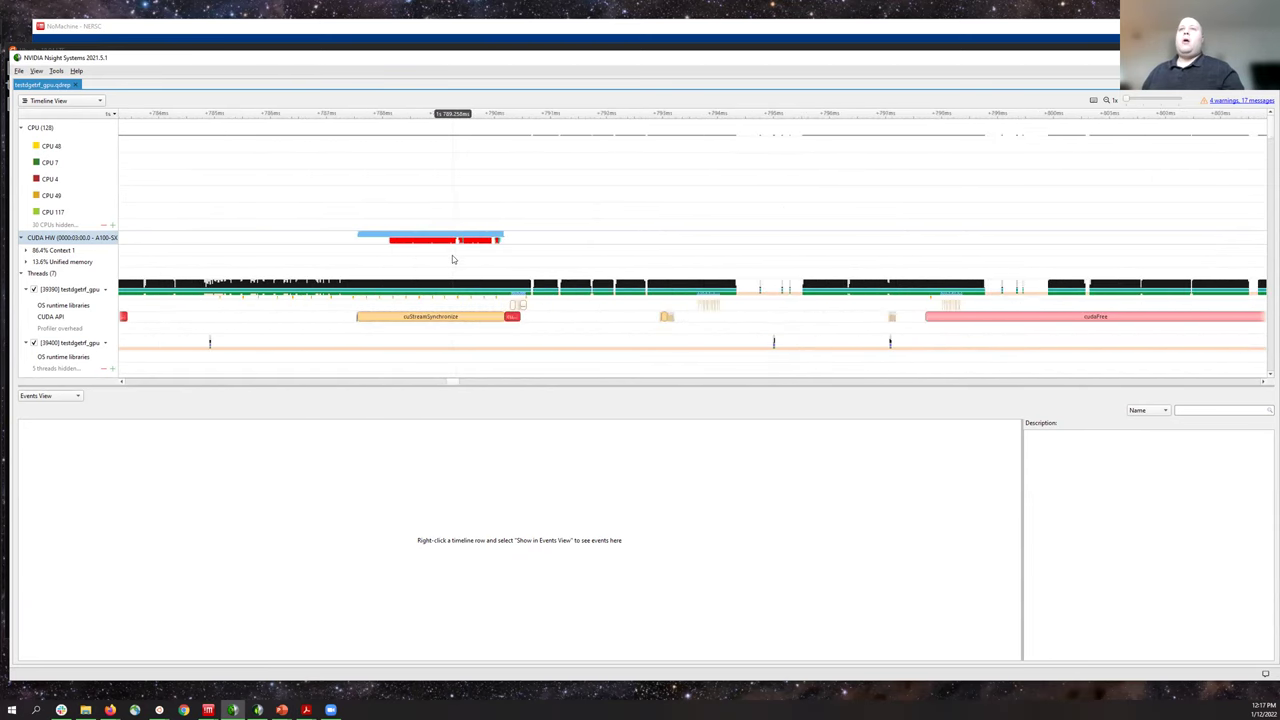
scroll(452, 259, up, 1)
click(30, 260)
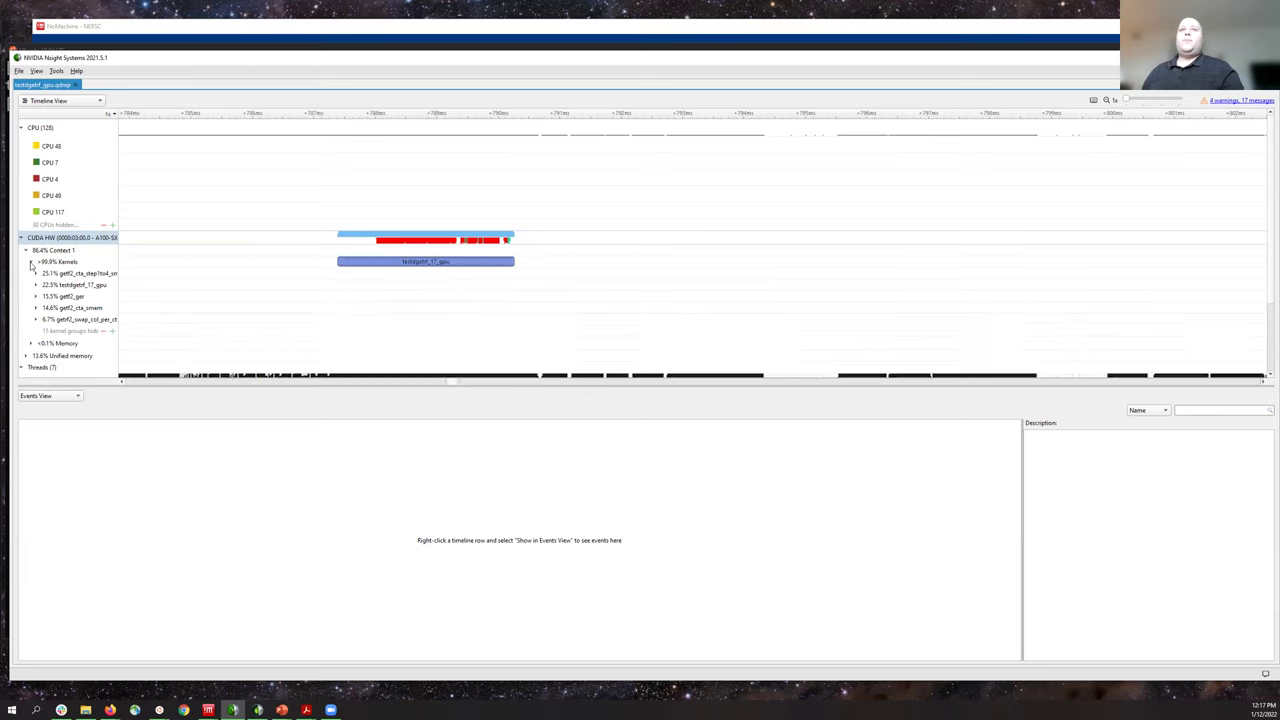
- Examine the testdgetrf_17_gpu kernel bar against the CUDA HW memory activity around 1.788 s at several magnifications
click(125, 289)
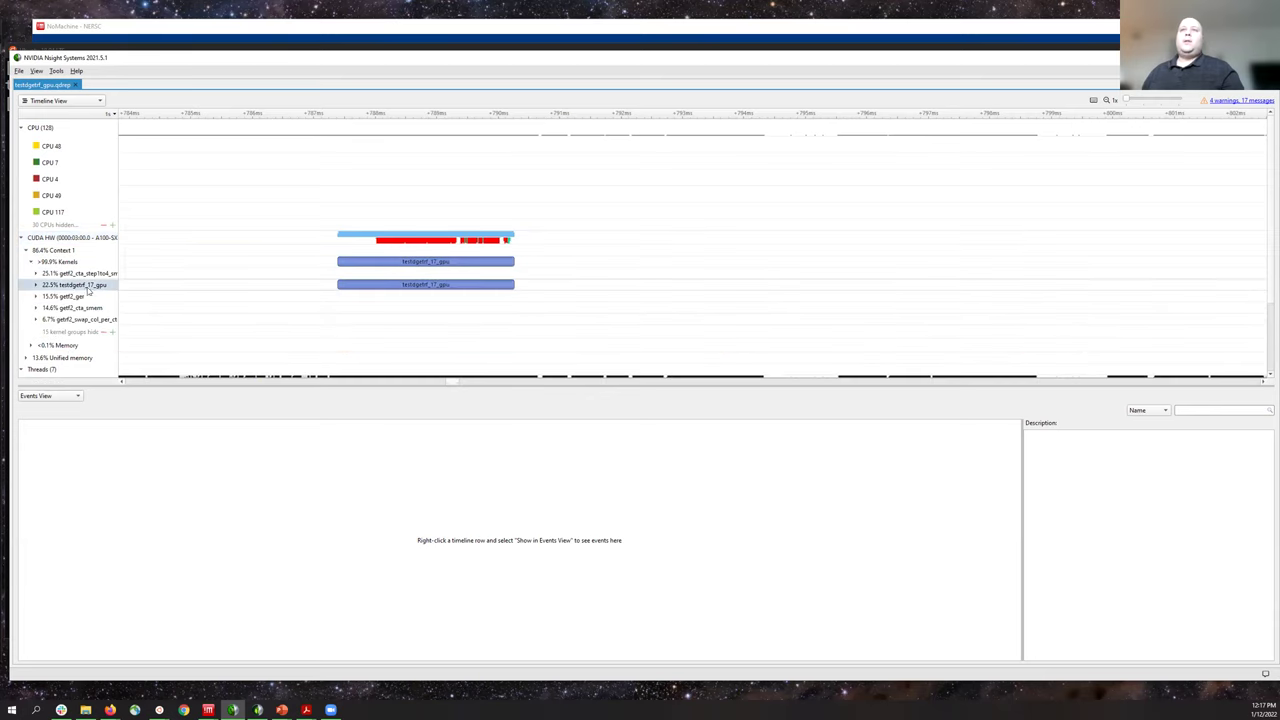
scroll(374, 262, up, 5)
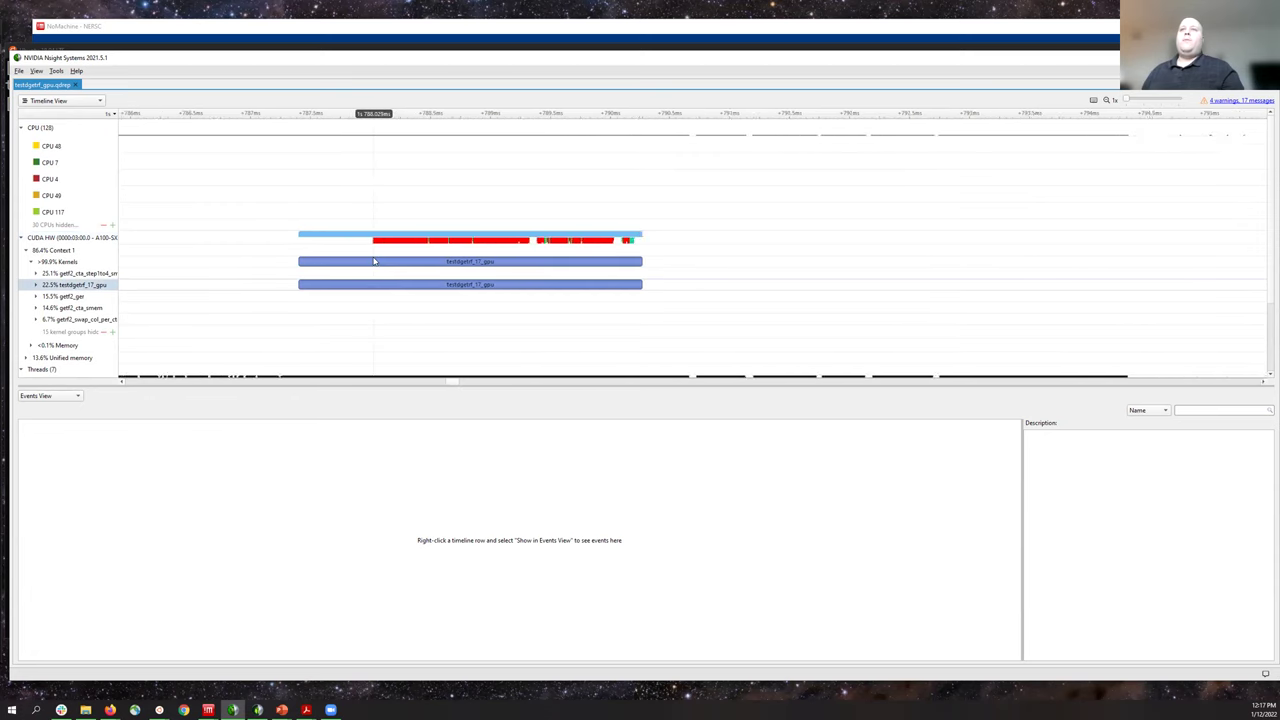
click(376, 263)
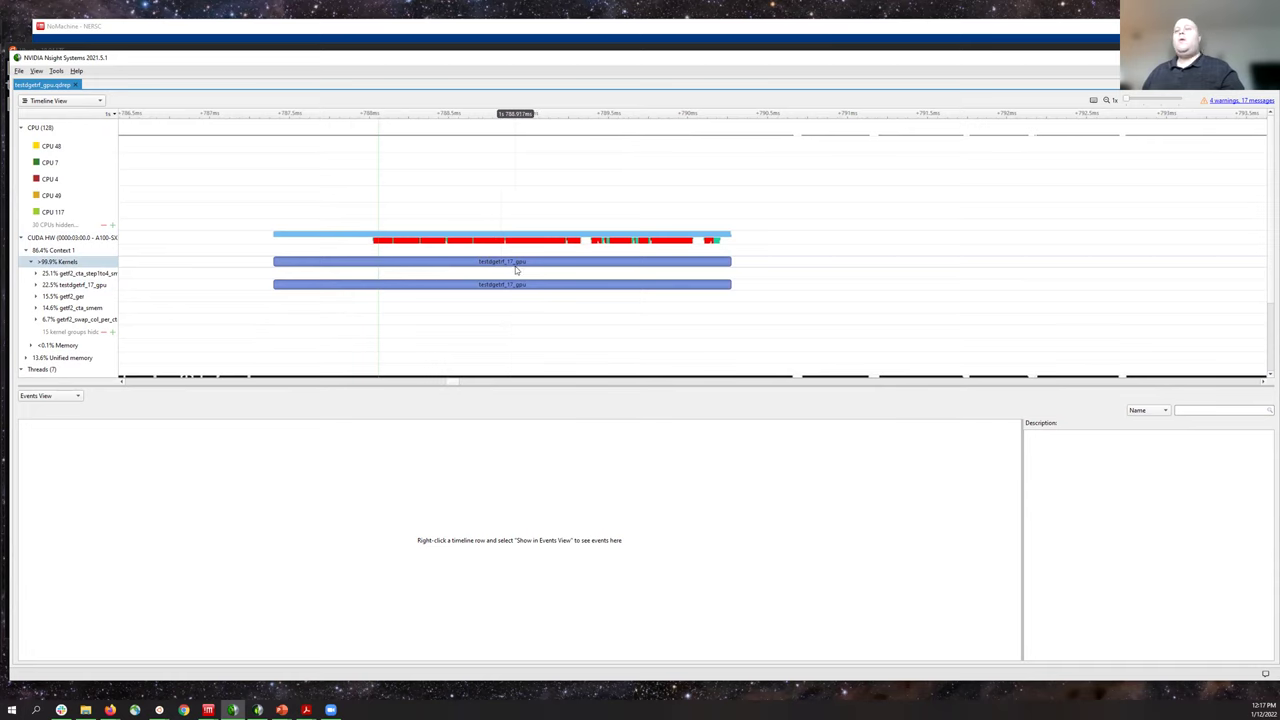
scroll(690, 246, down, 8)
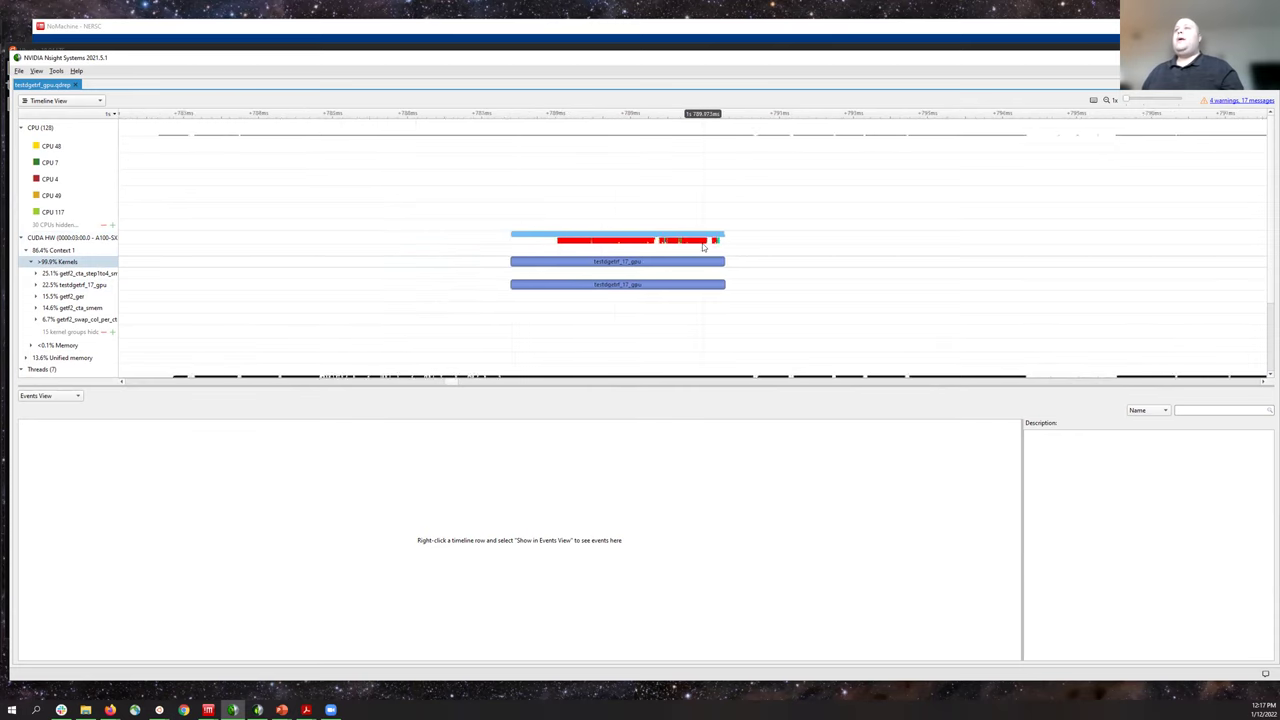
scroll(705, 245, up, 3)
scroll(706, 246, up, 3)
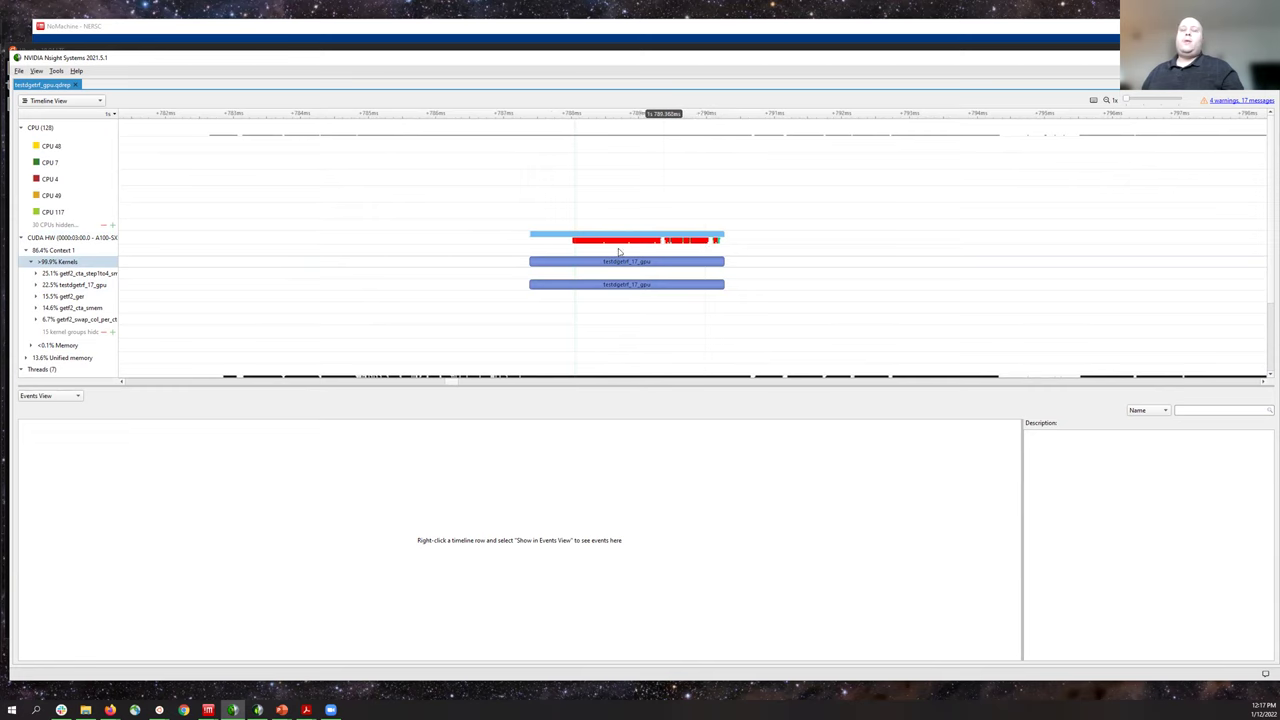
scroll(639, 243, down, 1)
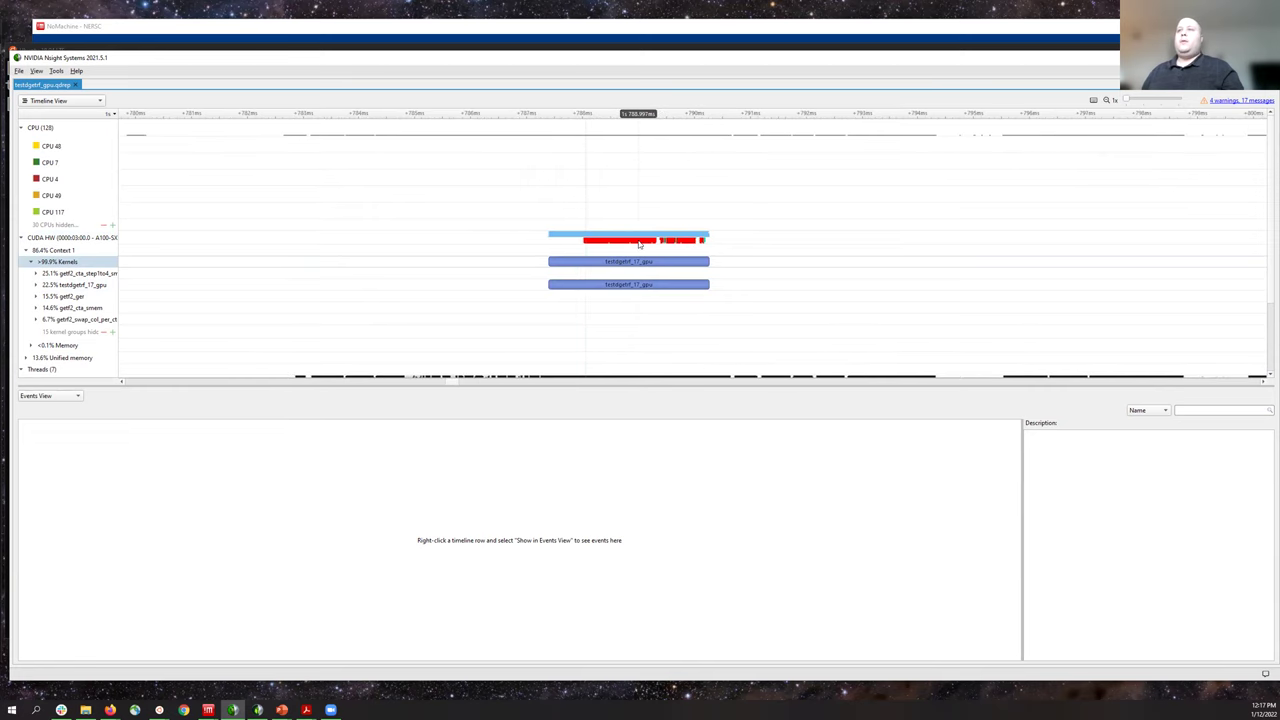
scroll(639, 243, up, 5)
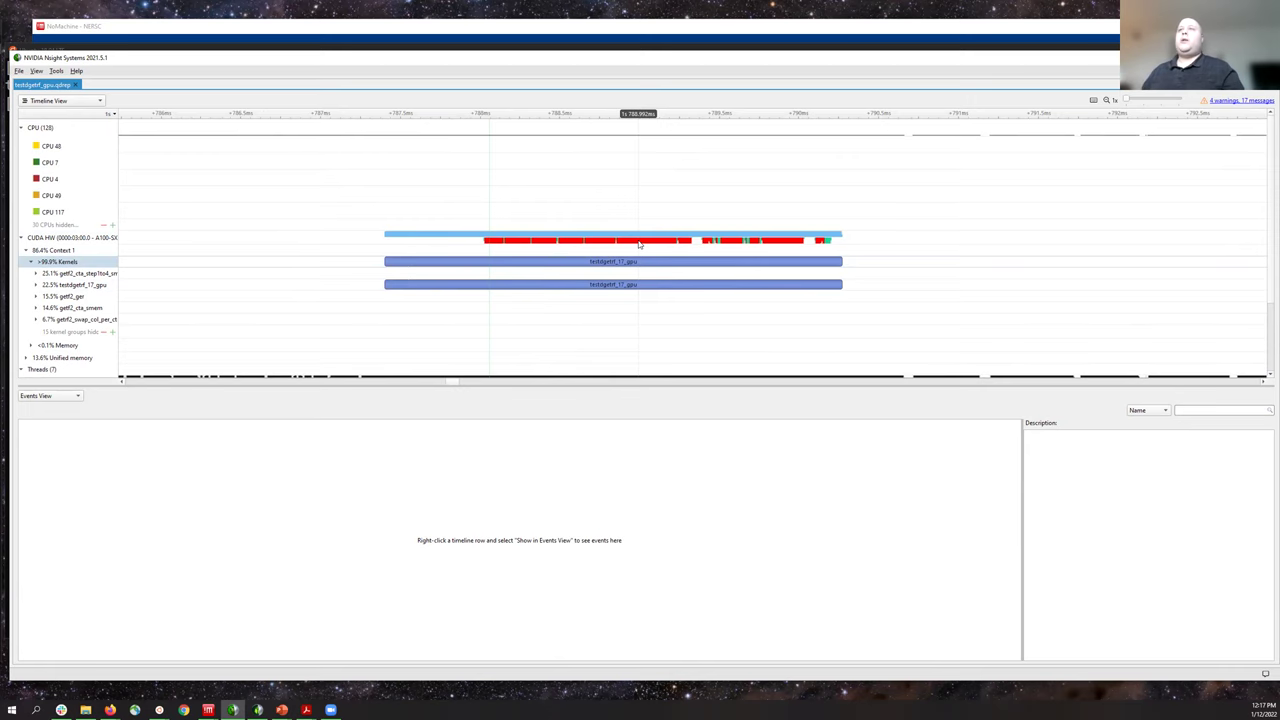
- Reset the timeline zoom to show the whole profiled run
scroll(639, 243, down, 10)
scroll(638, 242, down, 10)
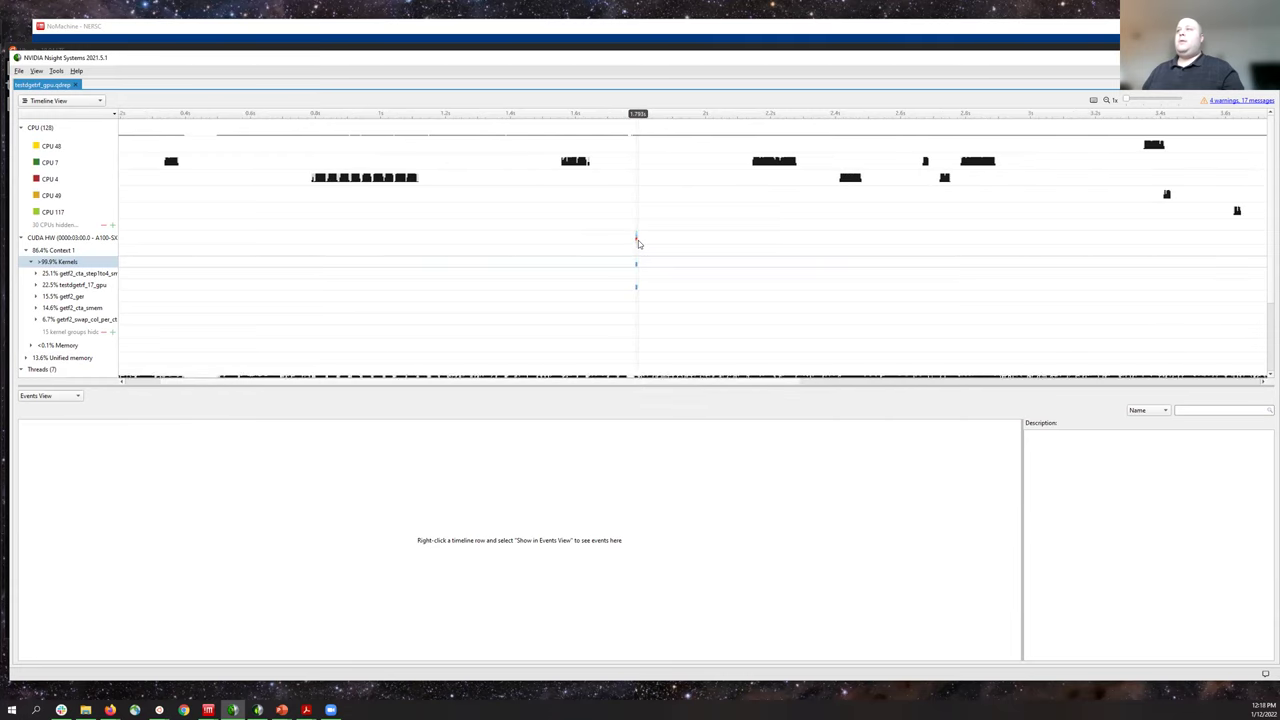
scroll(638, 240, down, 3)
right_click(730, 258)
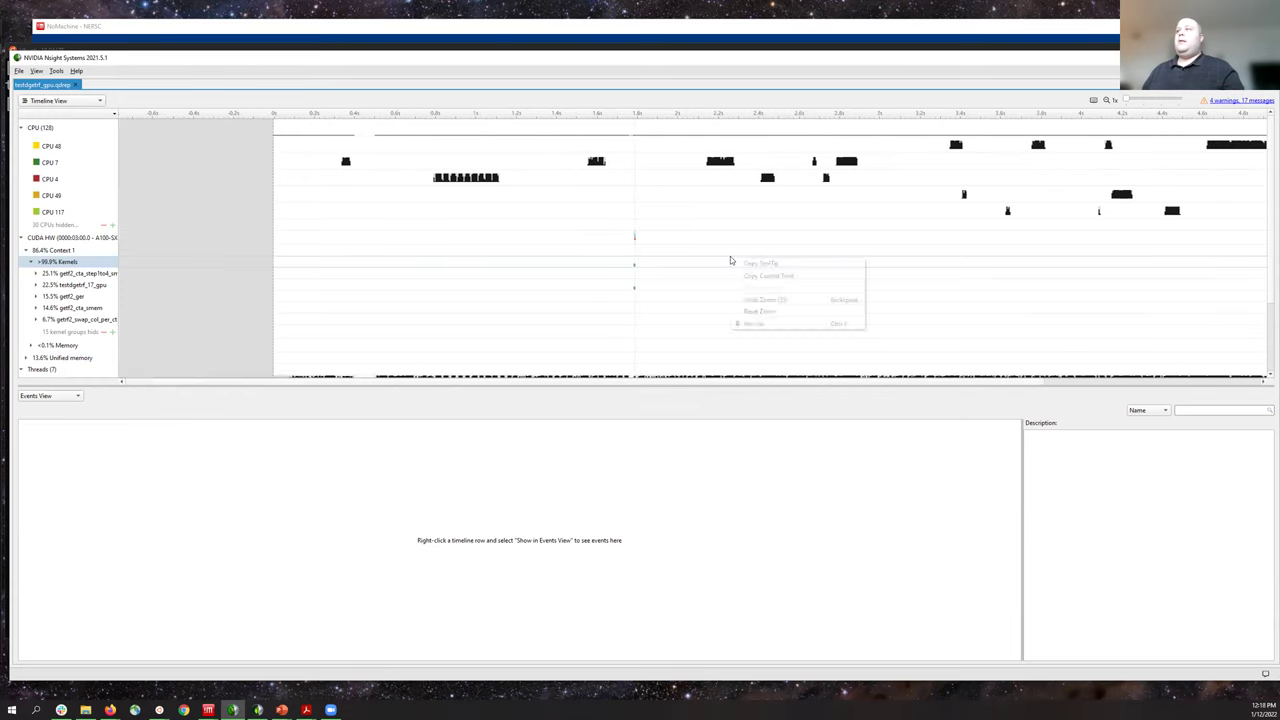
right_click(703, 260)
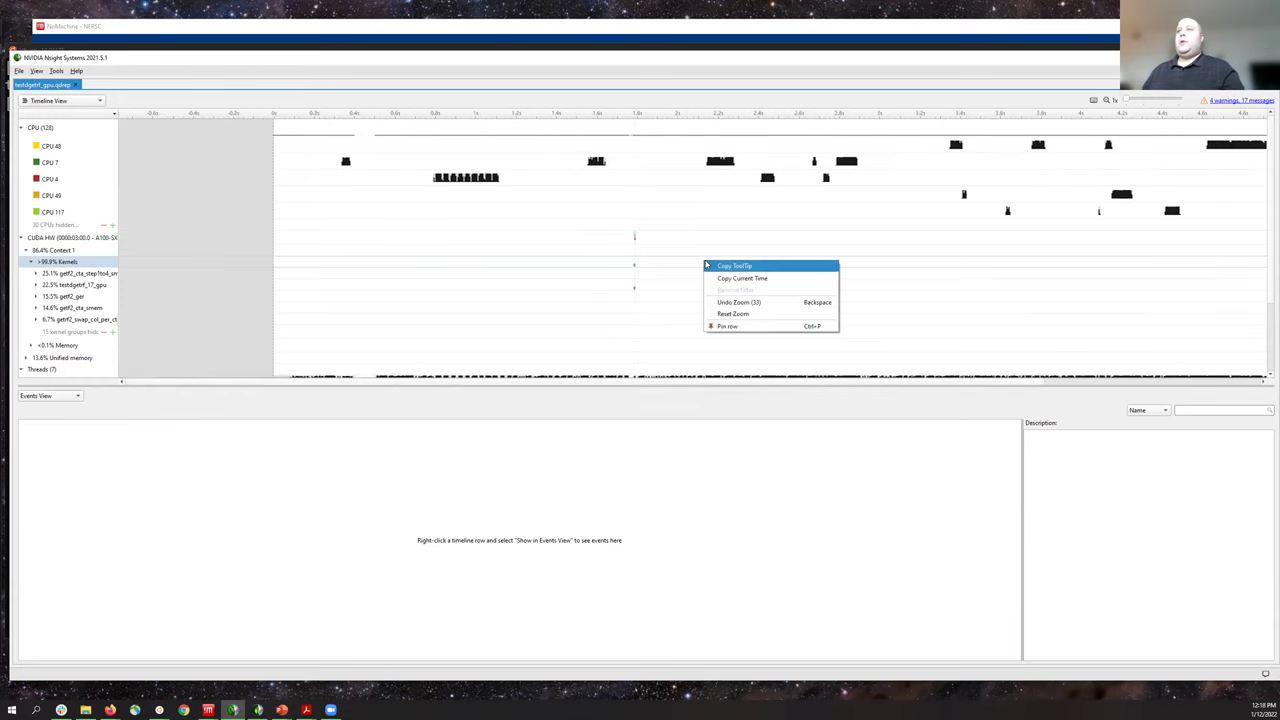
click(732, 314)
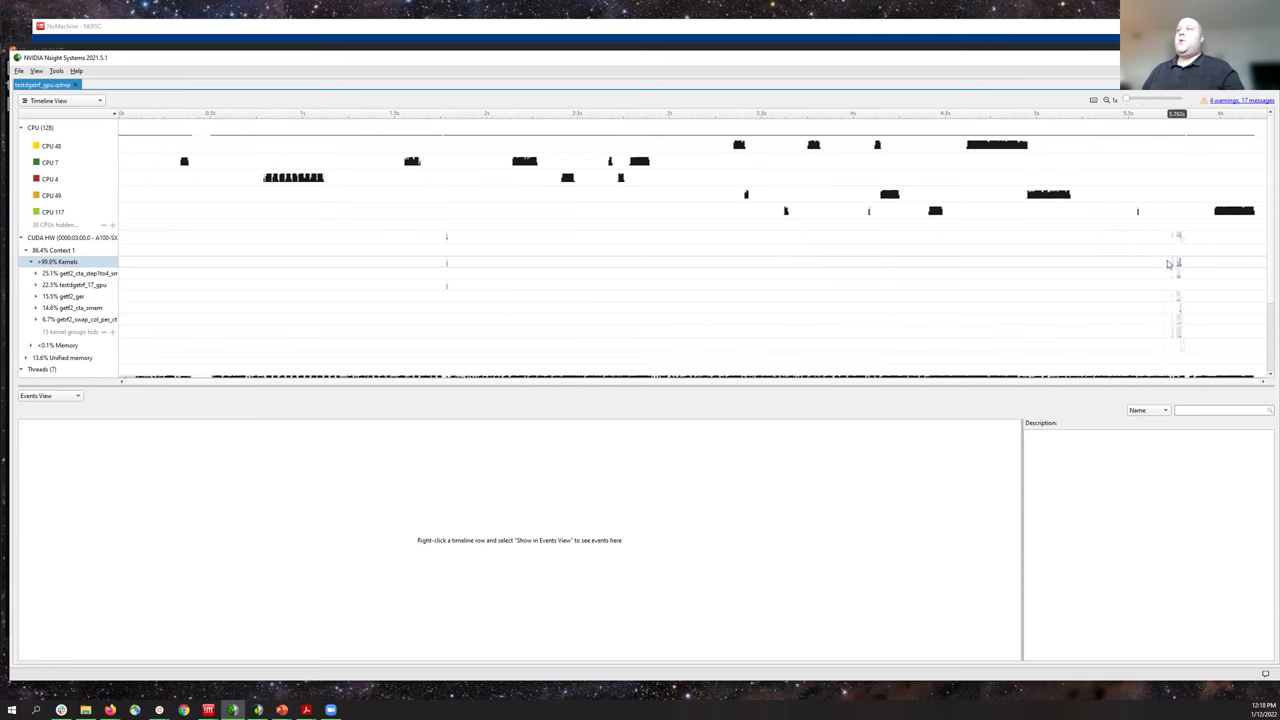
- Magnify the CUDA HW activity between about 5.74 and 5.79 s and examine the getf2_cta_step1to4 and getf2_cta_smem kernel rows
scroll(1183, 278, up, 3)
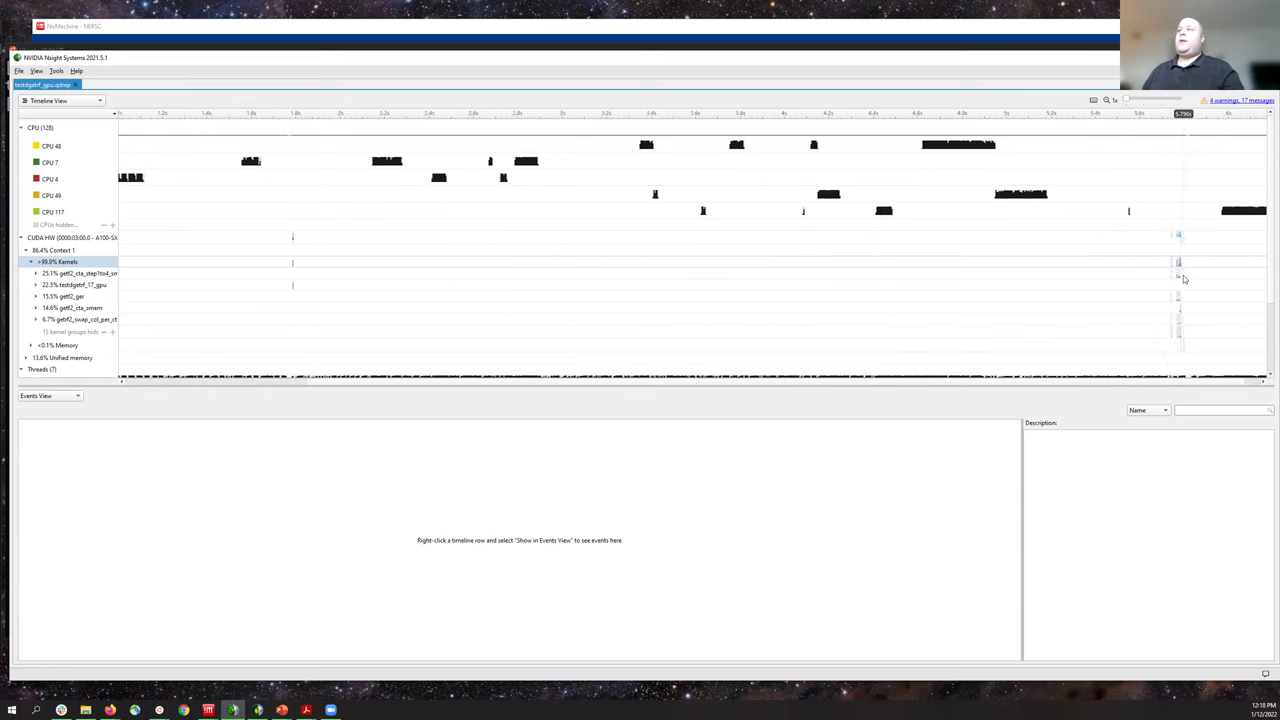
scroll(1183, 275, up, 8)
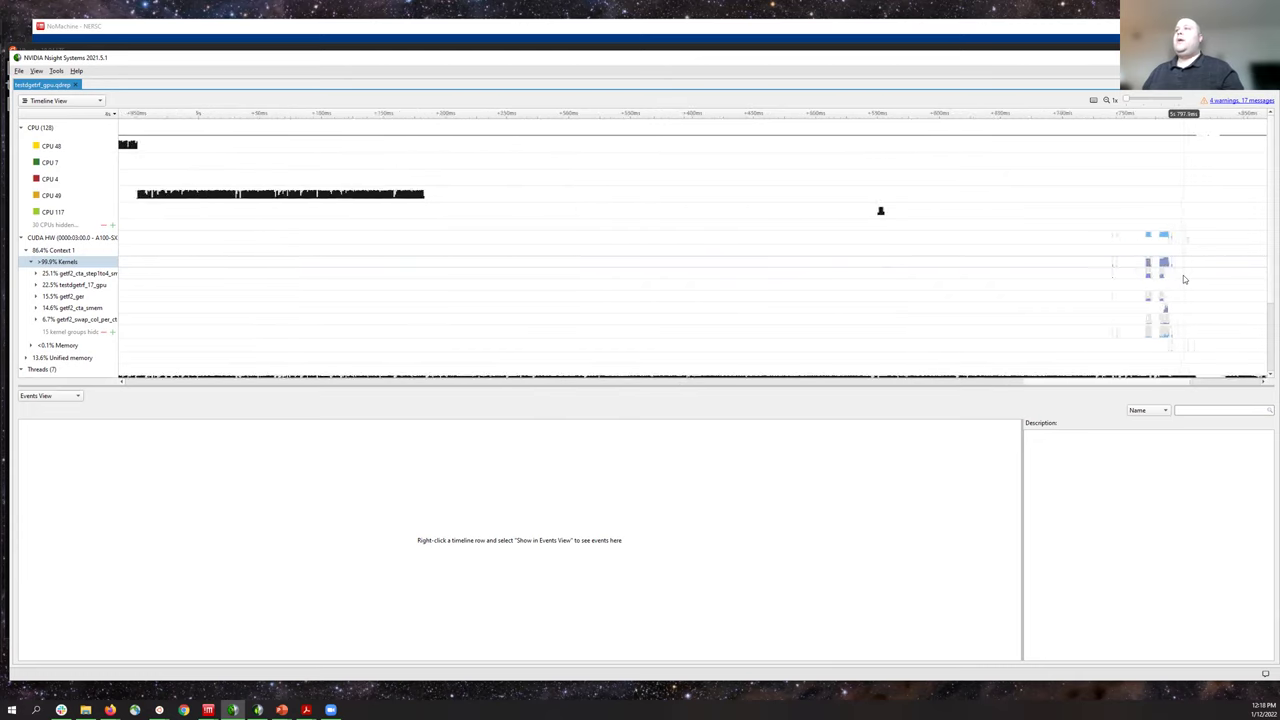
scroll(1179, 283, up, 8)
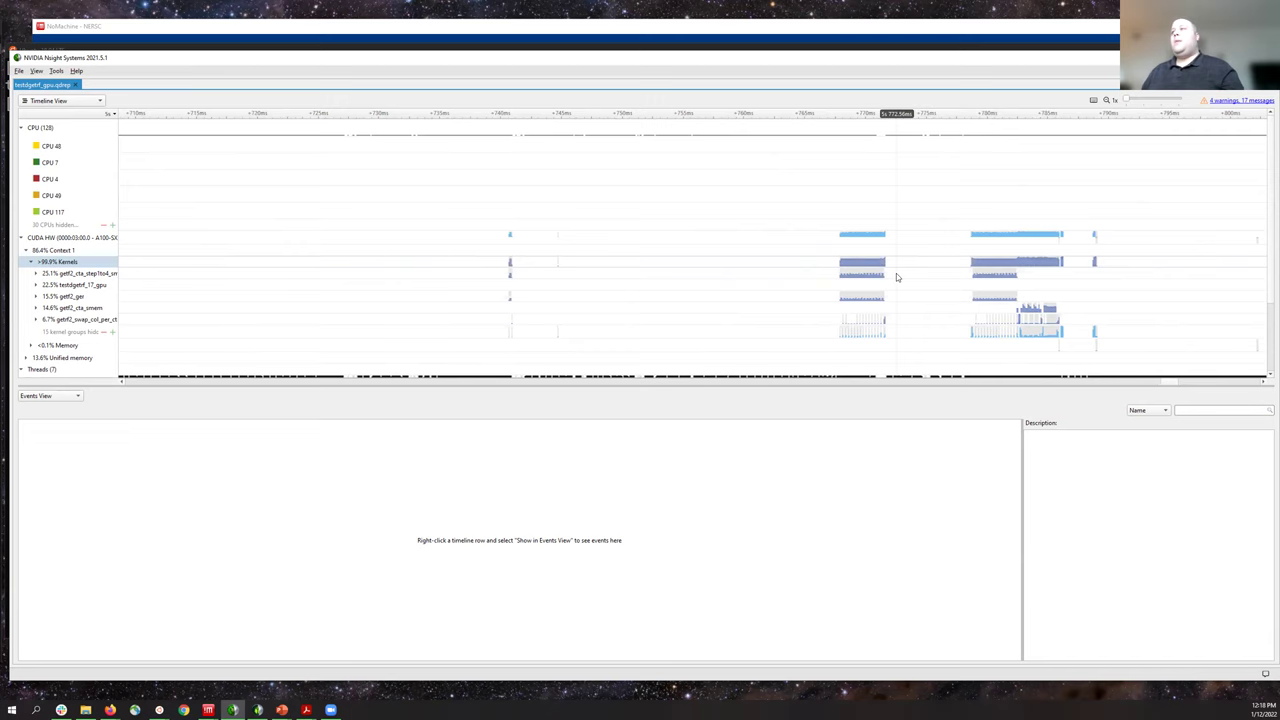
scroll(896, 277, down, 1)
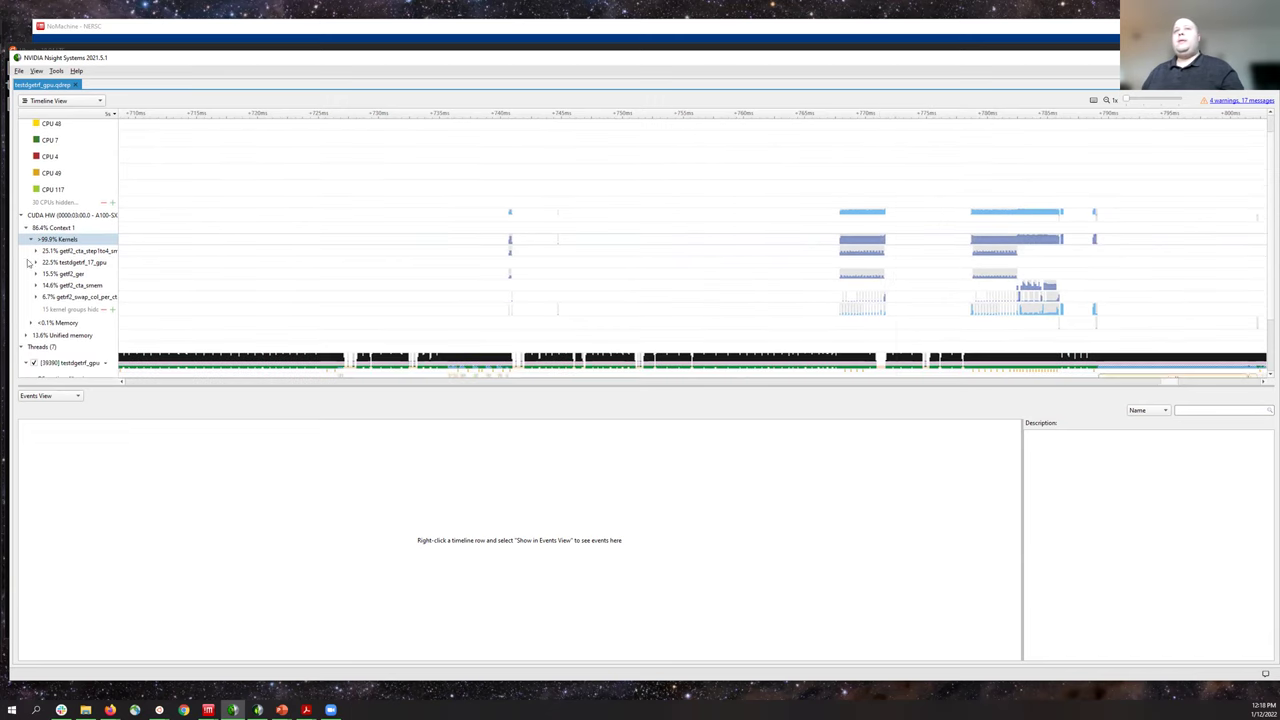
click(61, 264)
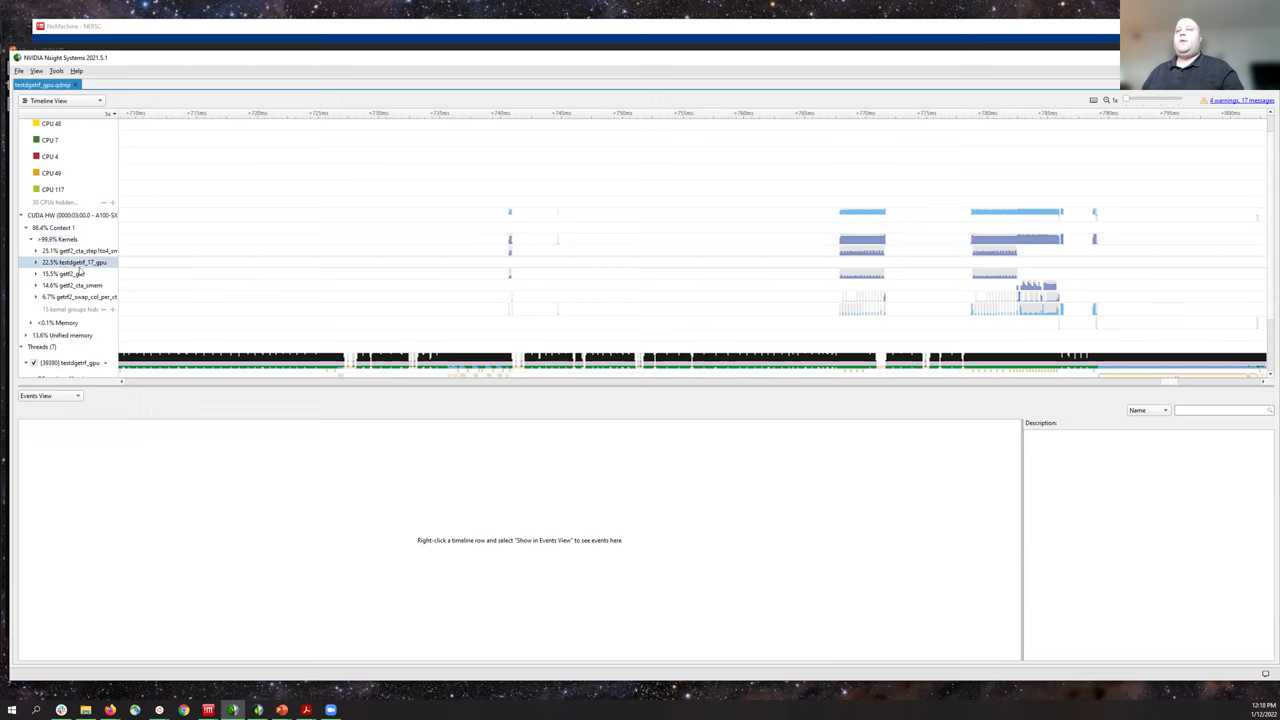
click(90, 252)
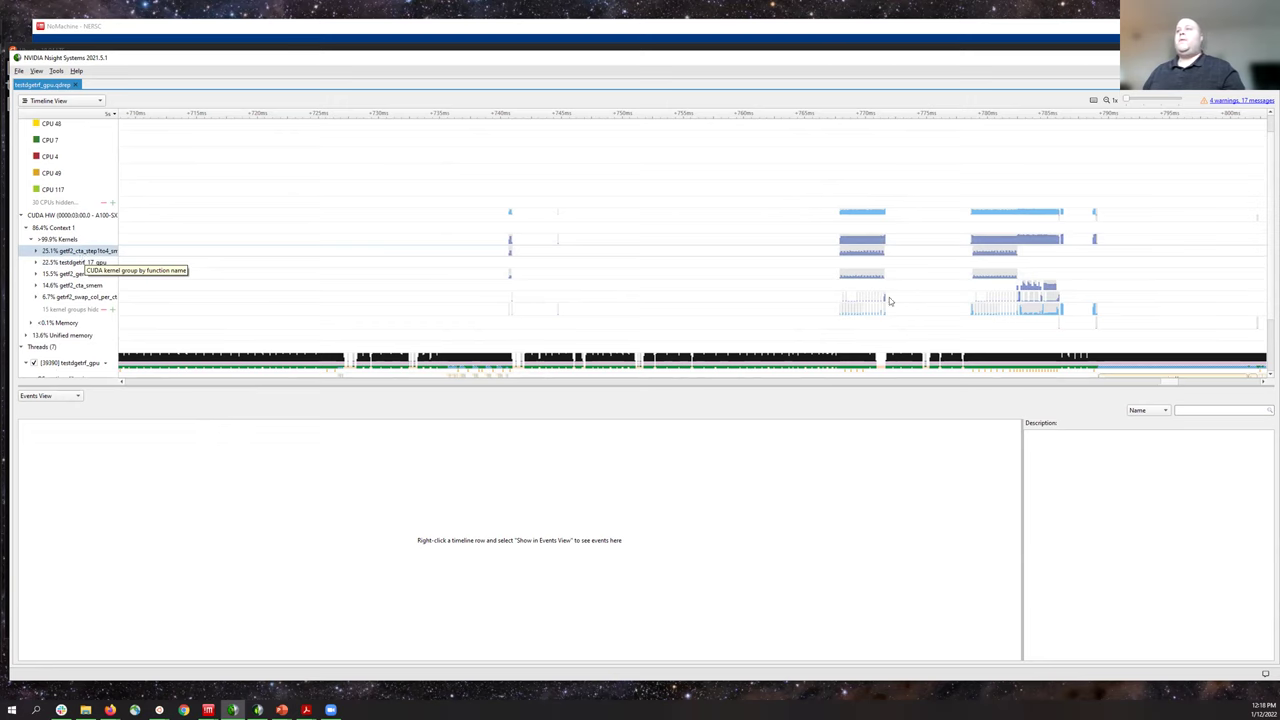
click(72, 286)
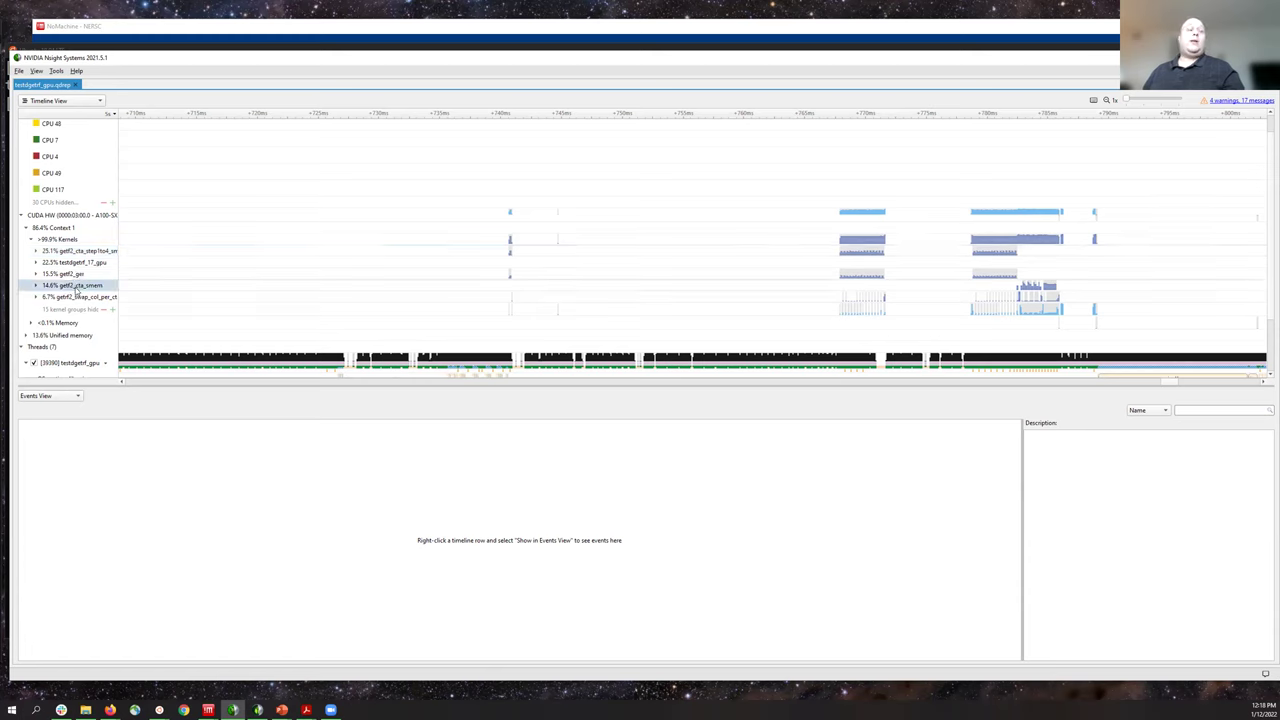
- Return the timeline to its full extent and examine the CUDA API calls of the testdgetrf_gpu threads
right_click(257, 241)
click(287, 295)
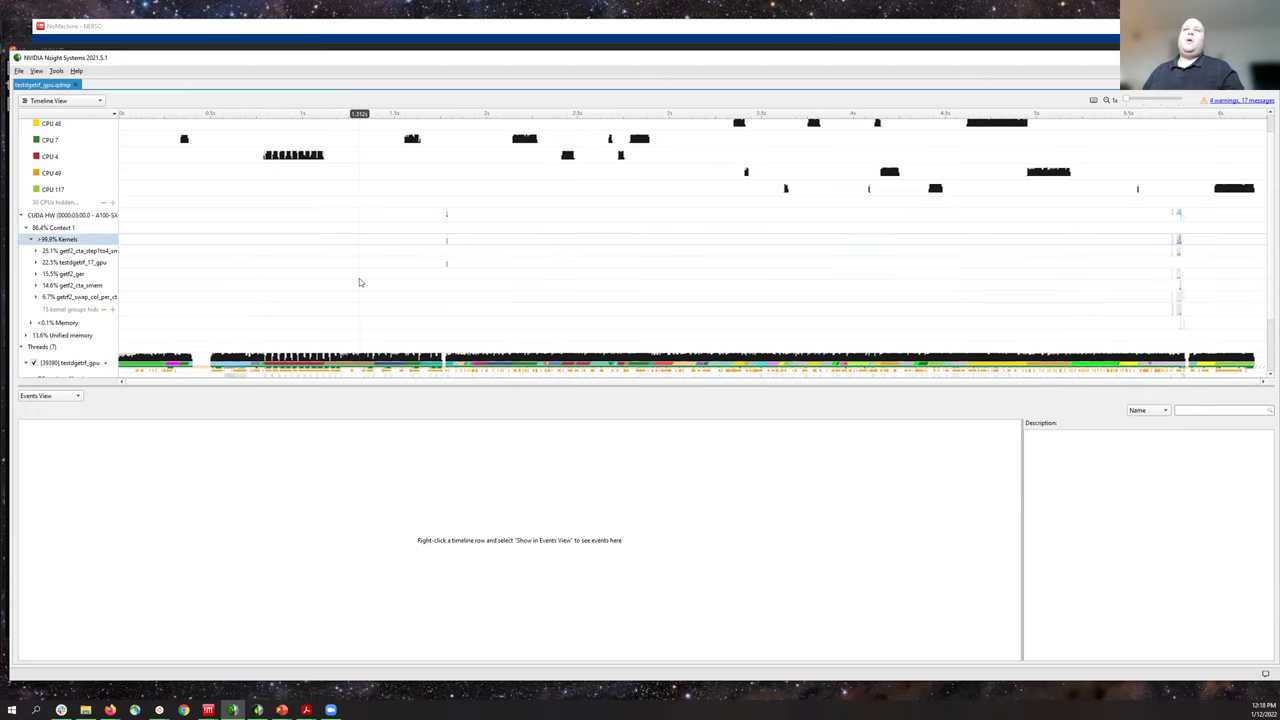
scroll(359, 282, down, 2)
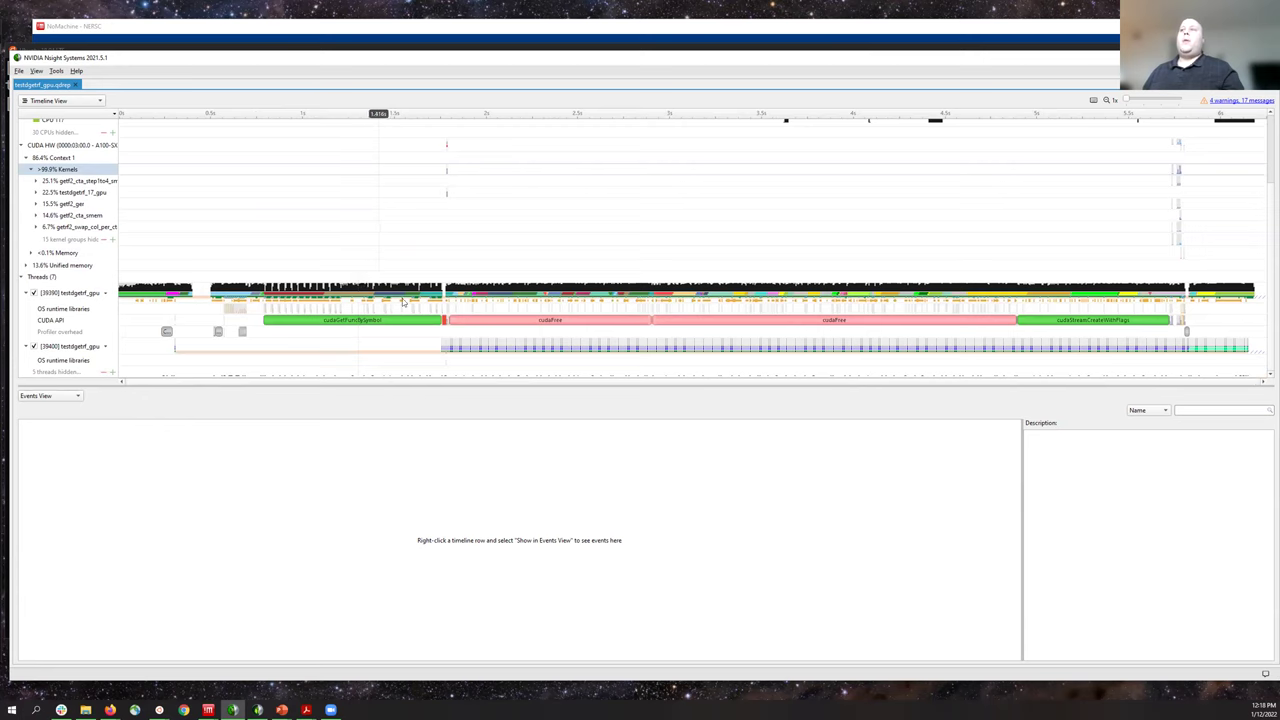